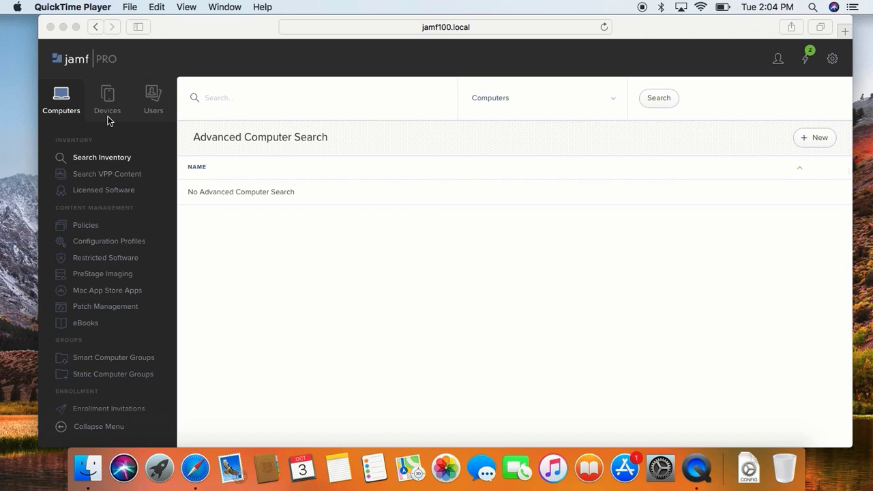
# - Create a new macOS computer configuration profile and name it Passcode
pyautogui.click(63, 103)
pyautogui.click(86, 242)
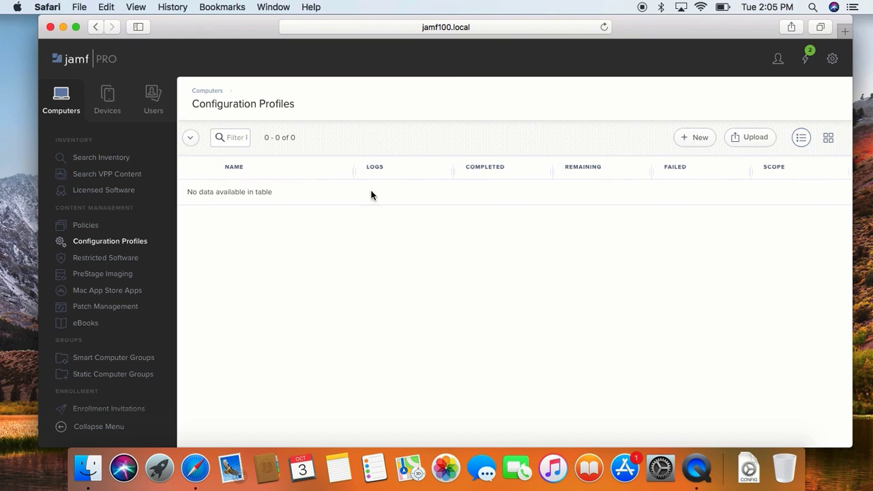
pyautogui.click(700, 138)
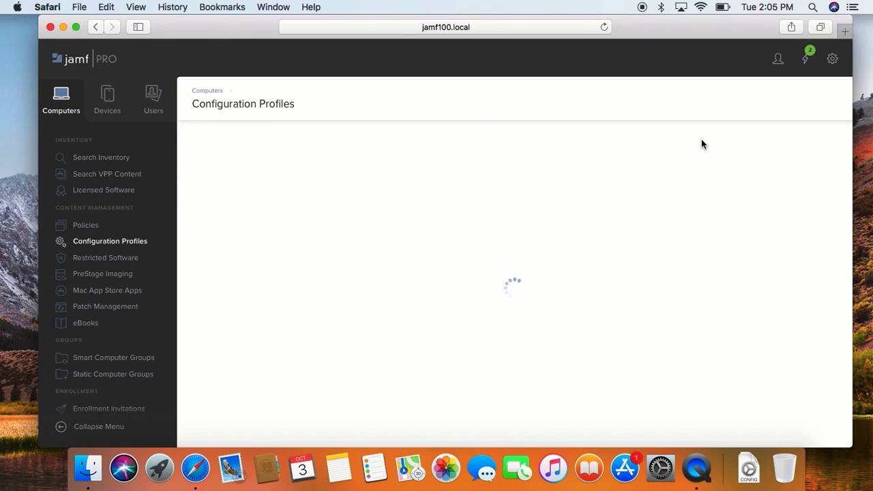
pyautogui.click(551, 208)
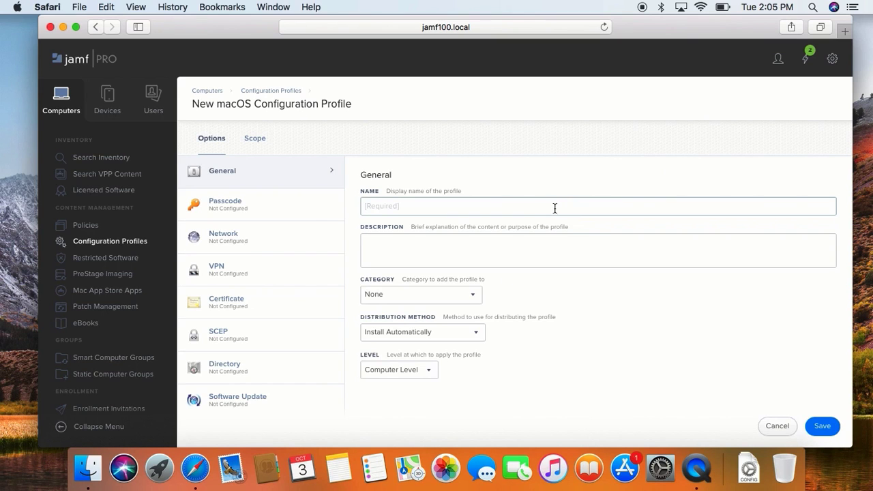
pyautogui.write('Passcode')
pyautogui.click(526, 248)
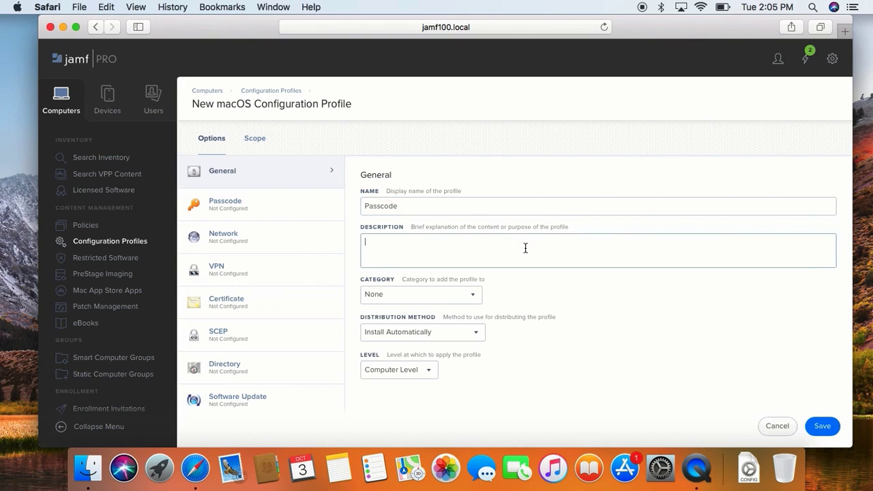
# - Assign the profile to the category Configuration Profiles for macOS and keep its distribution method as Install Automatically
pyautogui.click(454, 295)
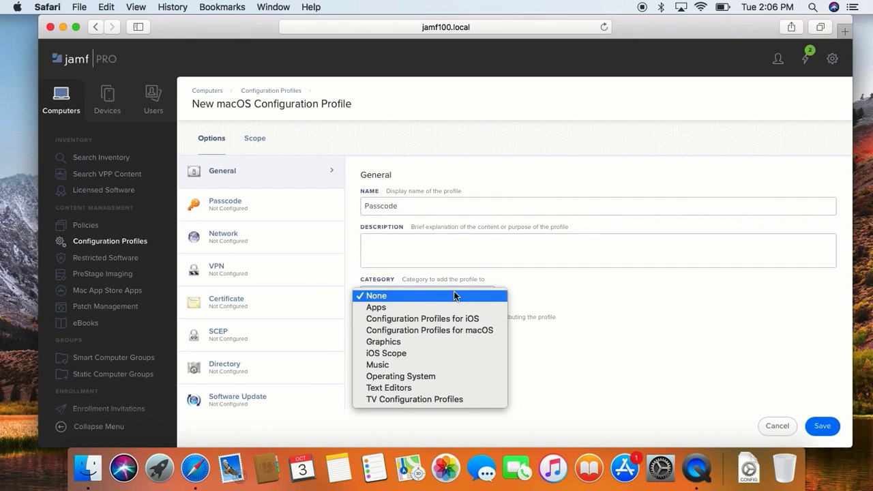
pyautogui.click(461, 330)
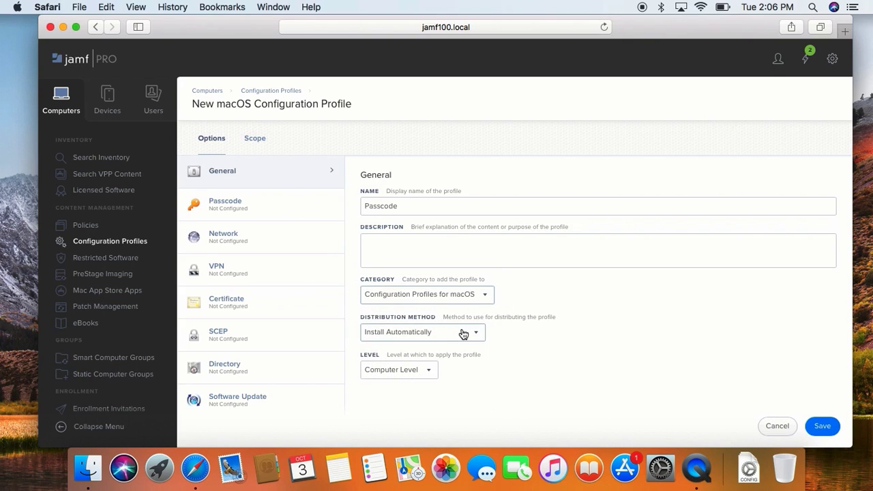
pyautogui.click(426, 334)
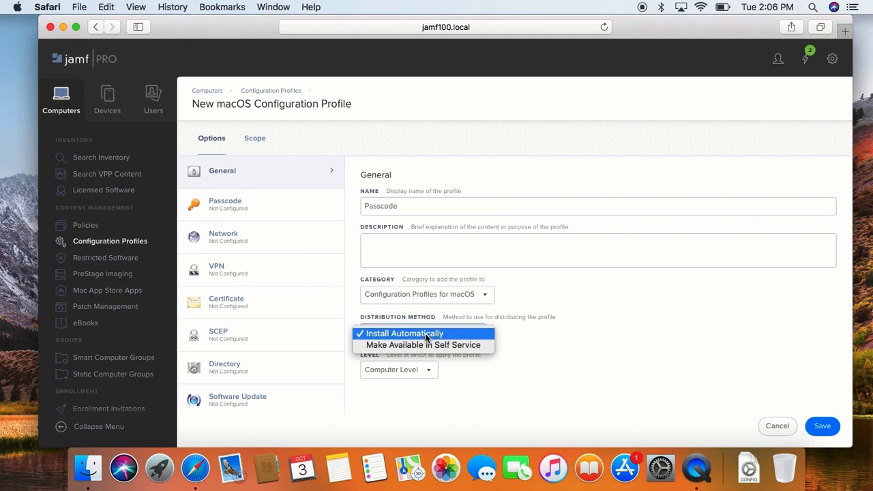
pyautogui.click(425, 333)
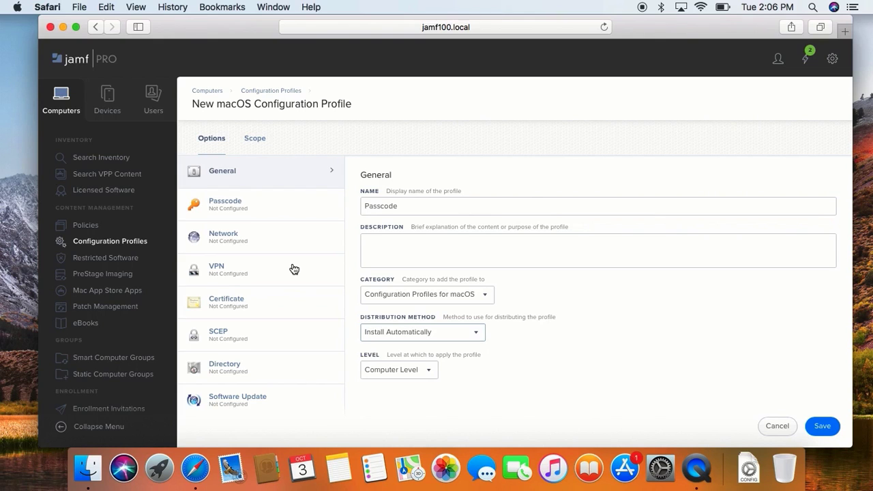
# - Add a Passcode payload to the profile and set the minimum passcode length to 14
pyautogui.click(289, 212)
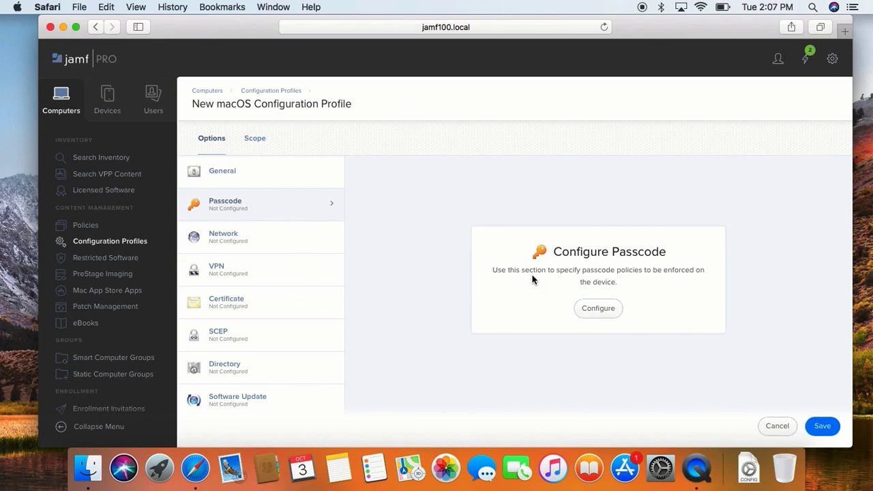
pyautogui.click(589, 311)
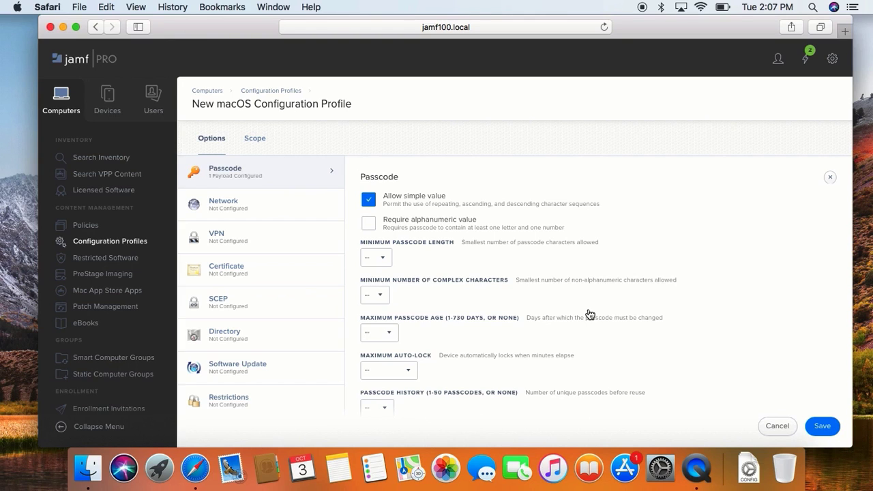
pyautogui.click(375, 257)
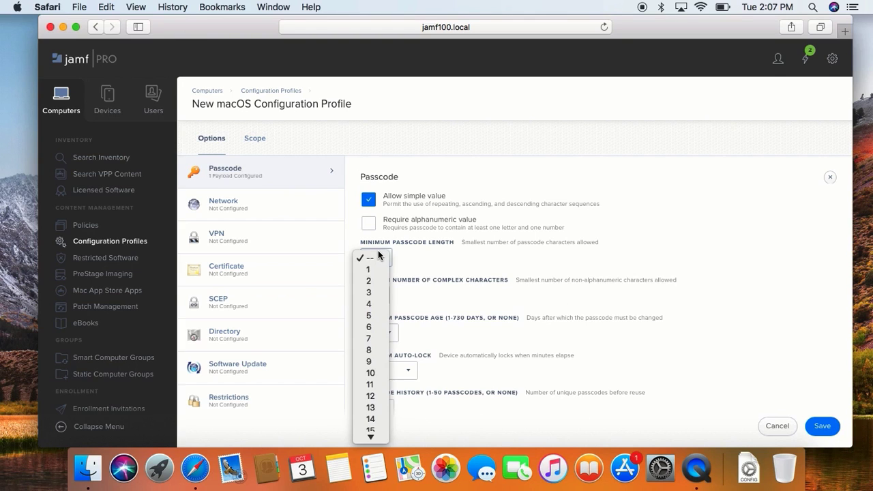
pyautogui.click(375, 419)
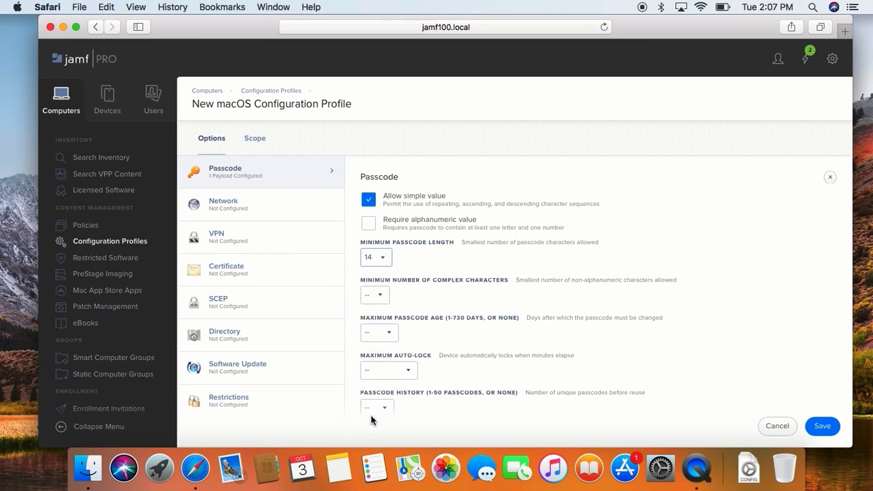
# - Set the maximum passcode age to 30 days in the Passcode payload
pyautogui.scroll(-1, 427, 376)
pyautogui.click(380, 312)
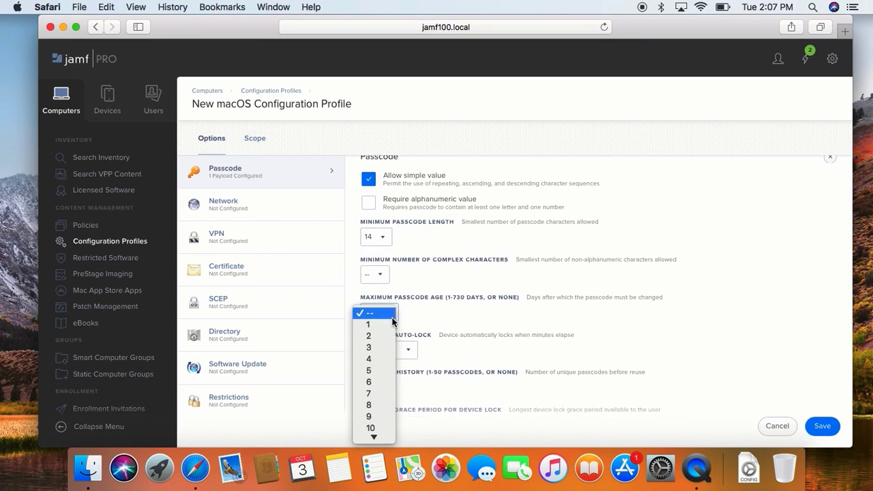
pyautogui.scroll(-10, 370, 420)
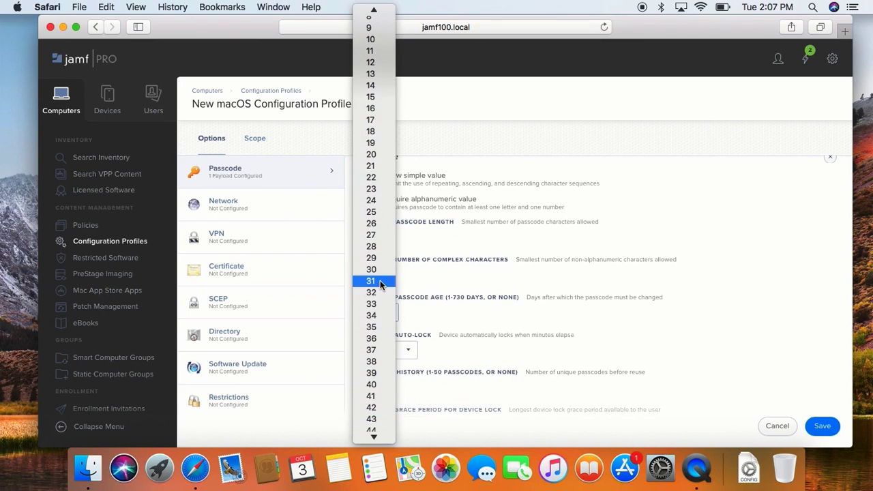
pyautogui.click(375, 272)
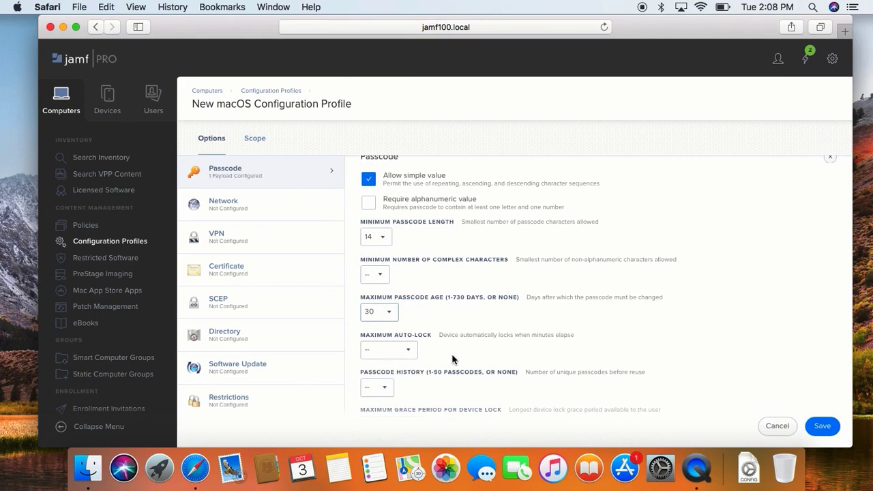
# - Review the payload's choices for maximum auto-lock, passcode history and maximum number of failed attempts without changing them
pyautogui.scroll(-3, 451, 359)
pyautogui.click(407, 271)
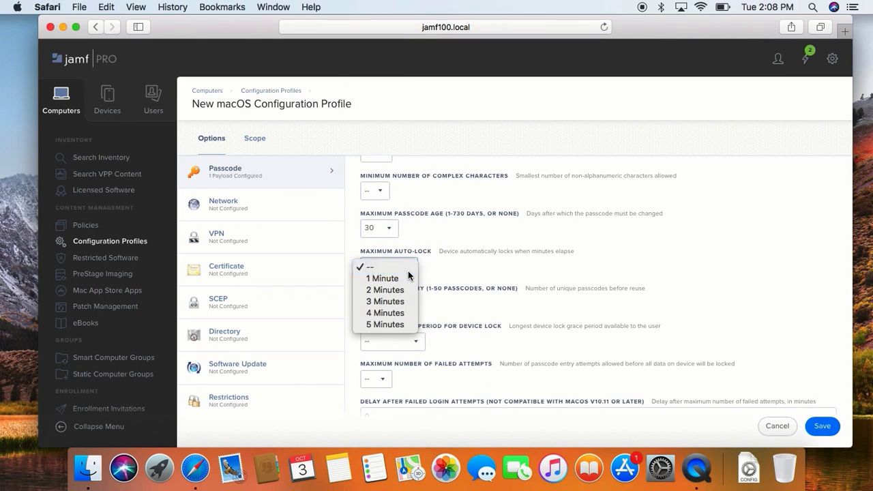
pyautogui.click(408, 270)
pyautogui.click(388, 307)
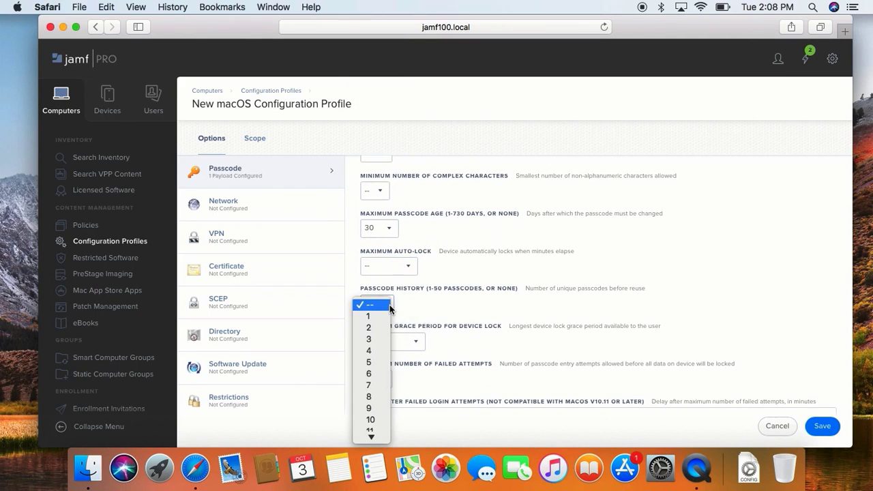
pyautogui.click(441, 362)
pyautogui.scroll(-1, 441, 362)
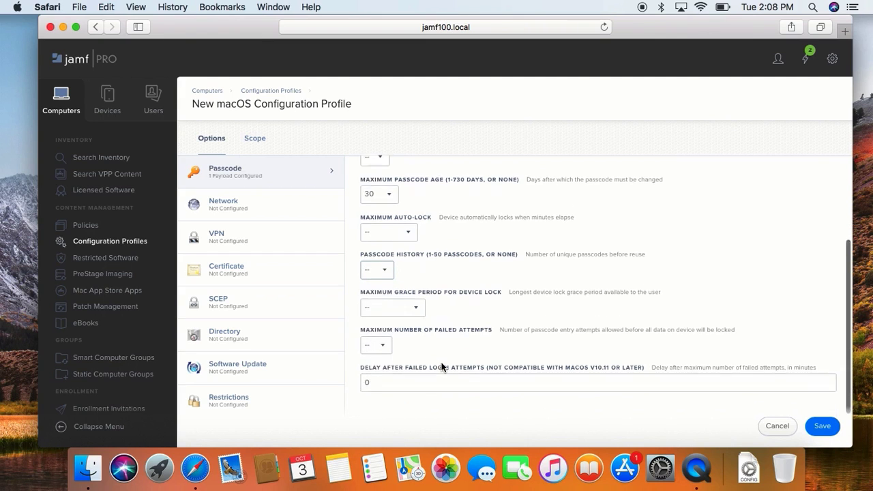
pyautogui.scroll(-1, 442, 362)
pyautogui.click(376, 298)
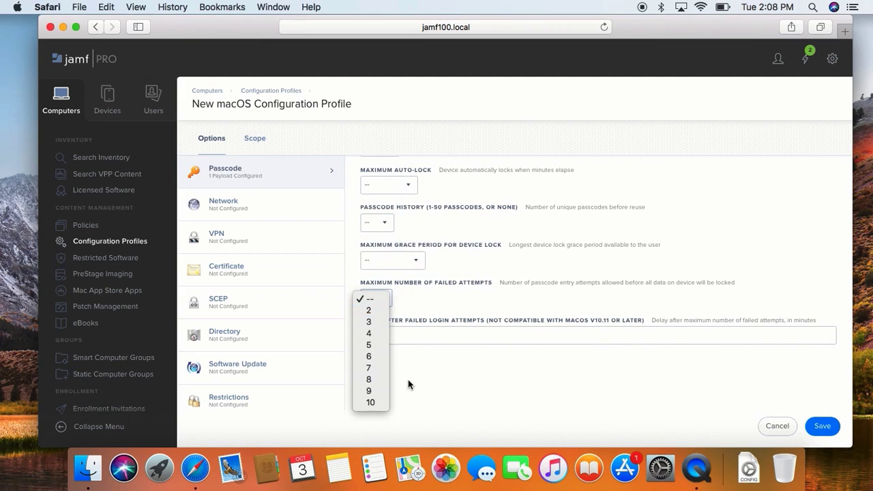
pyautogui.click(438, 386)
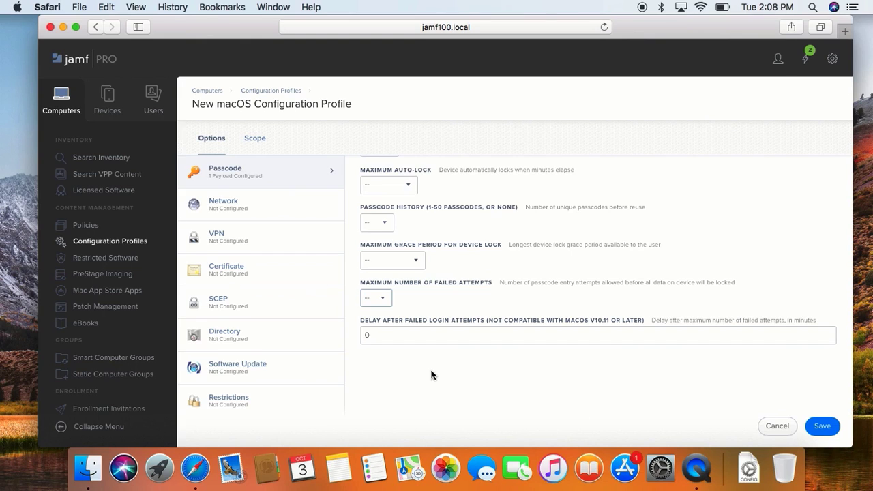
# - Scope the profile to the Minneapolis building as deployment target, save it and return to the profile list
pyautogui.click(254, 138)
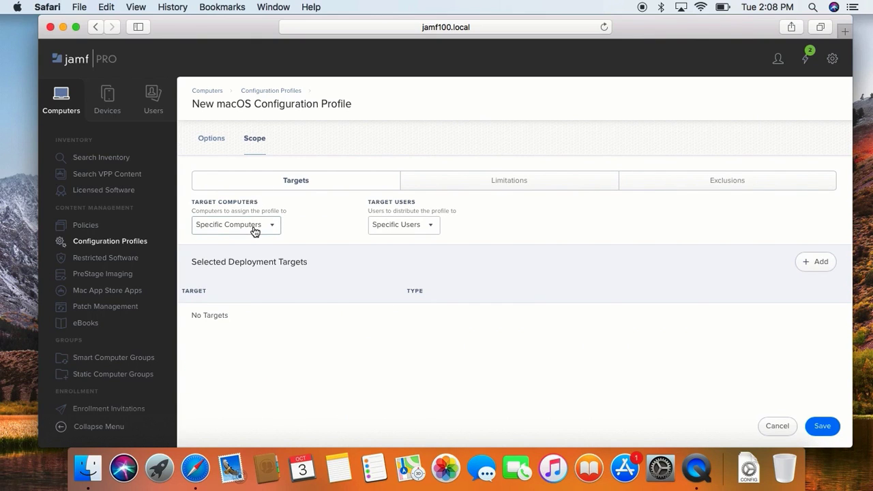
pyautogui.click(816, 262)
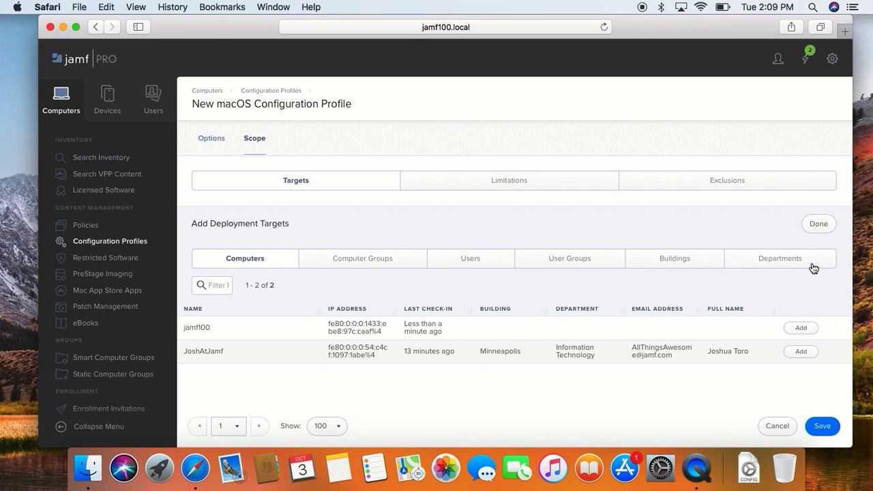
pyautogui.click(675, 260)
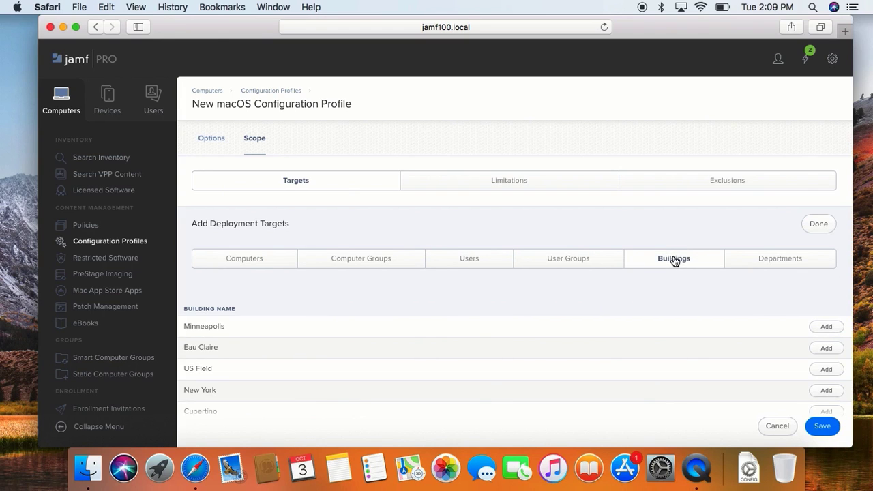
pyautogui.click(824, 327)
pyautogui.click(817, 222)
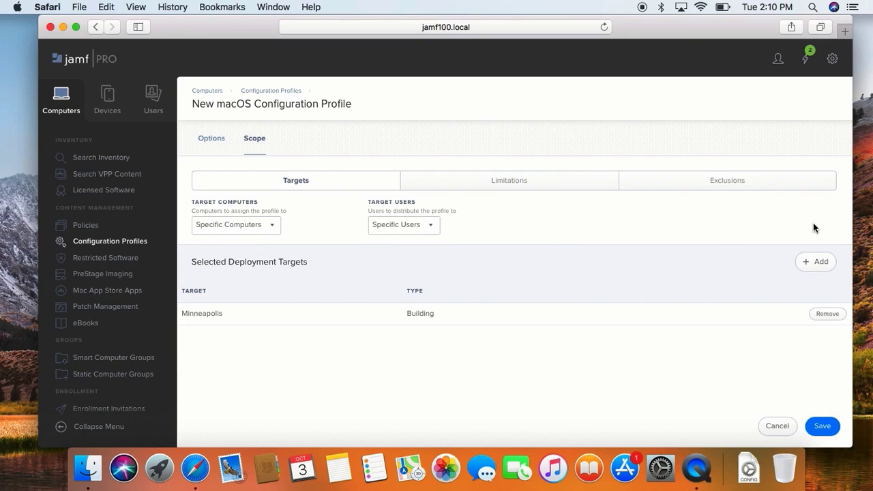
pyautogui.click(827, 427)
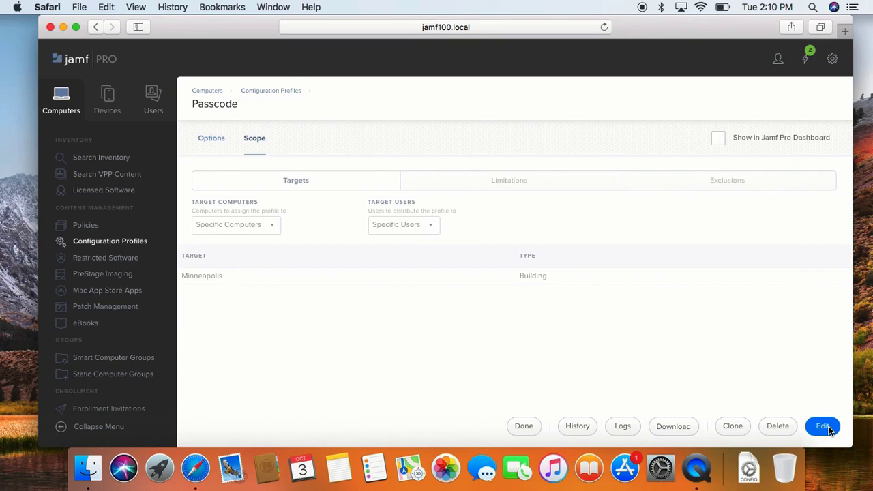
pyautogui.click(524, 425)
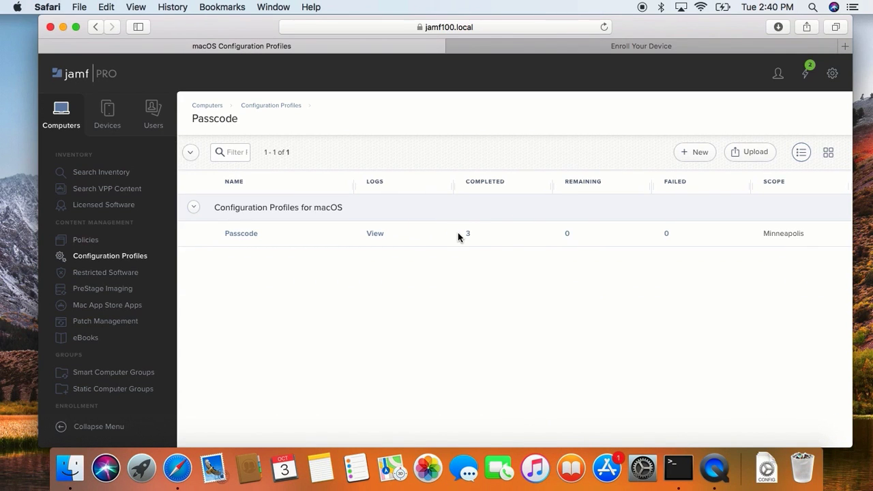
# - Check the Passcode profile's completed deployments and scope, and inspect its installed password policies under Profiles in System Preferences
pyautogui.moveTo(458, 233); pyautogui.dragTo(476, 233)
pyautogui.moveTo(761, 233); pyautogui.dragTo(810, 234)
pyautogui.click(15, 6)
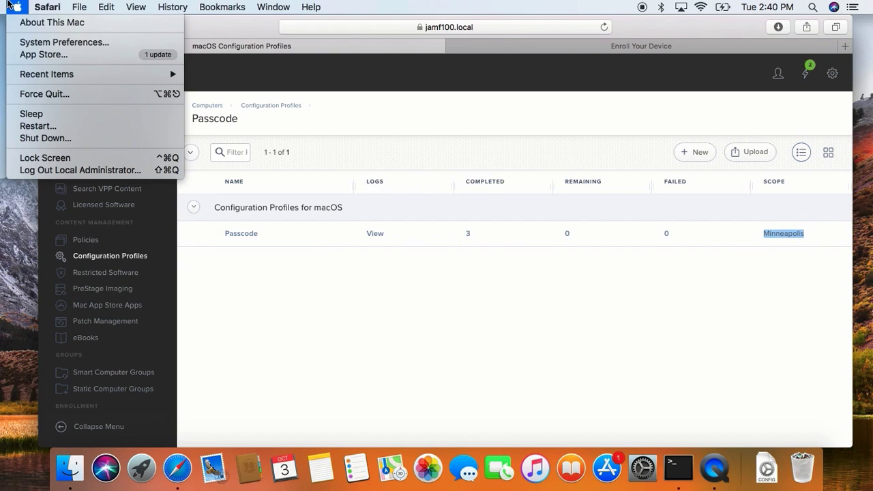
pyautogui.click(27, 42)
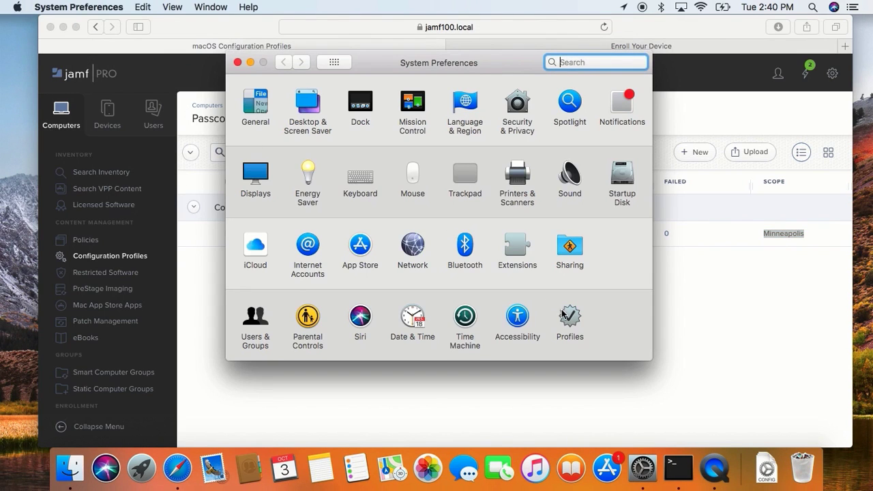
pyautogui.click(570, 319)
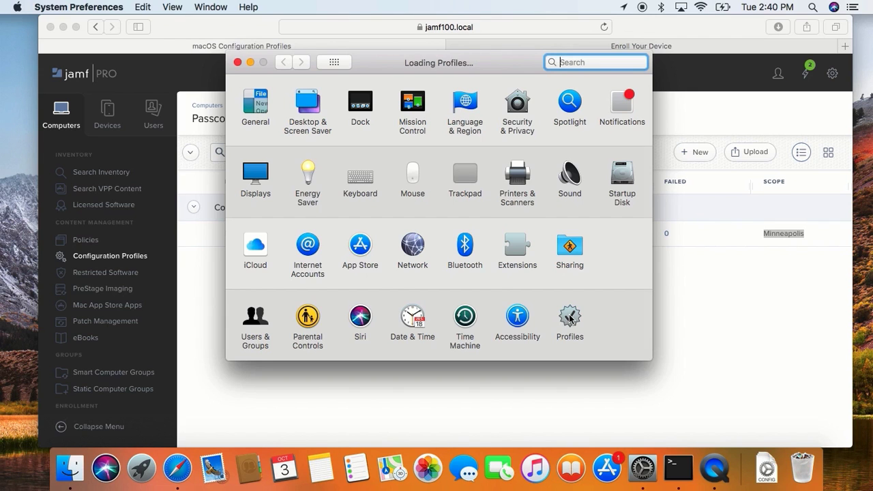
pyautogui.click(272, 148)
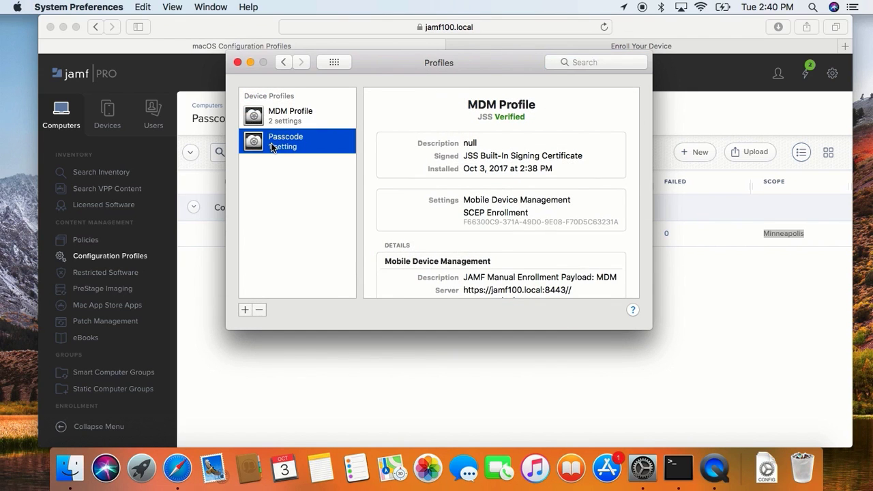
pyautogui.scroll(-2, 481, 198)
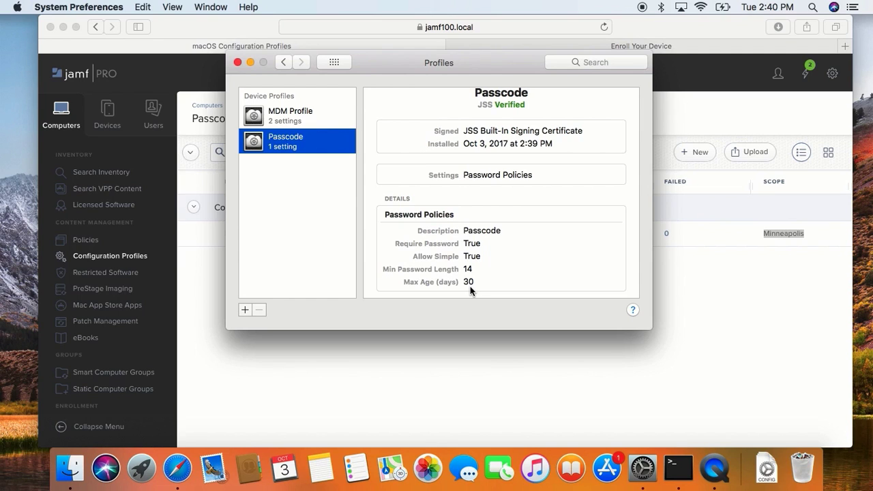
# - Unlock the Users & Groups preferences for changes by entering the administrator account password
pyautogui.click(283, 63)
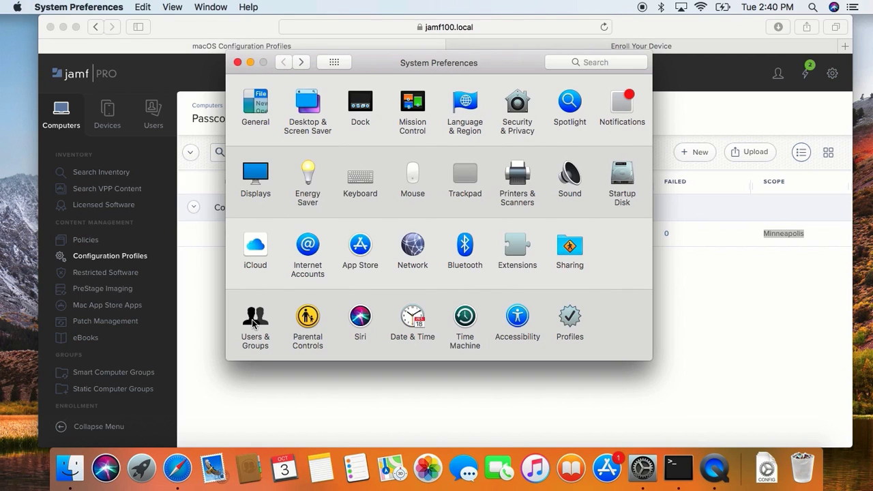
pyautogui.click(254, 324)
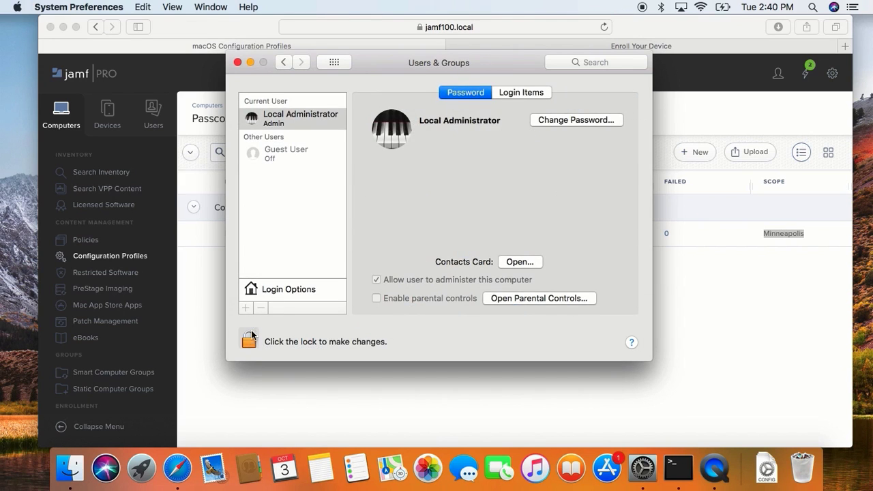
pyautogui.click(250, 341)
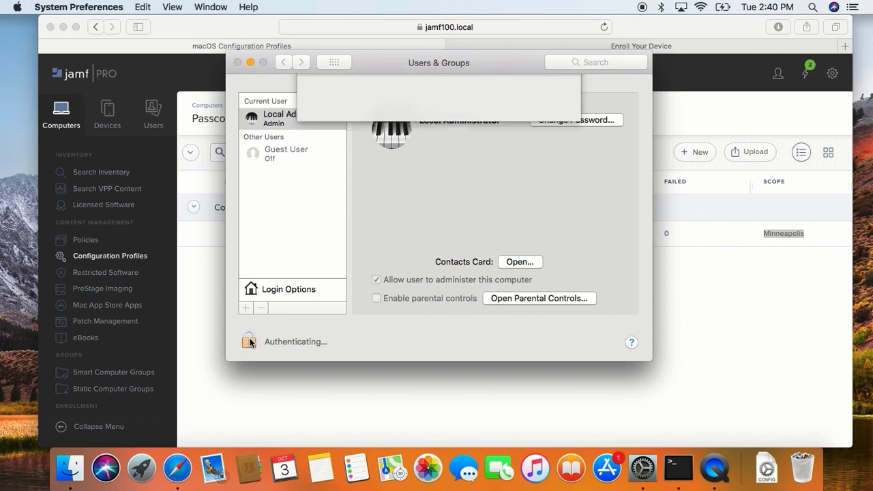
pyautogui.write('**********')
pyautogui.press('Return')
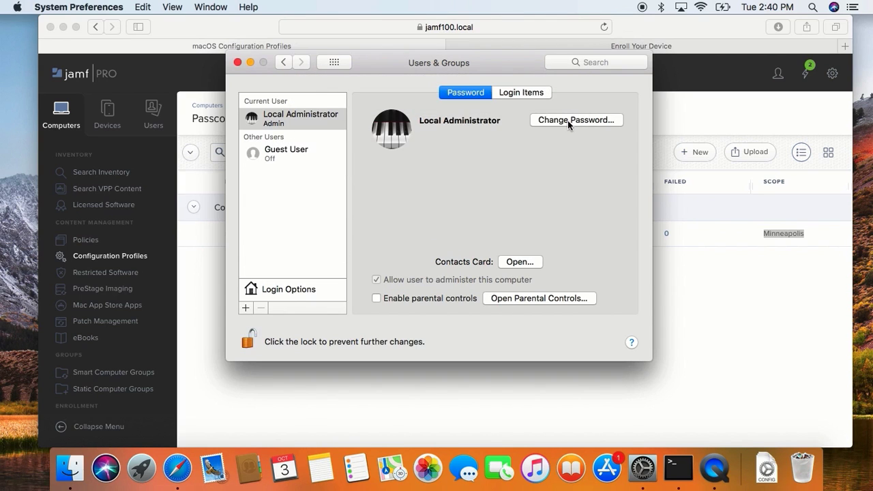
# - Check the enforced password requirements by entering the old and a short new account password, without saving, and close System Preferences
pyautogui.click(567, 121)
pyautogui.write('****')
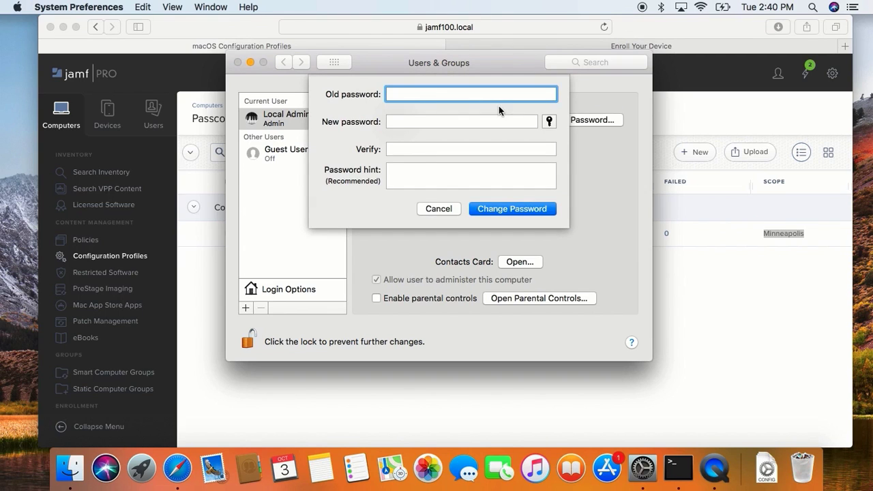
pyautogui.write('****')
pyautogui.press('Tab')
pyautogui.write('*****')
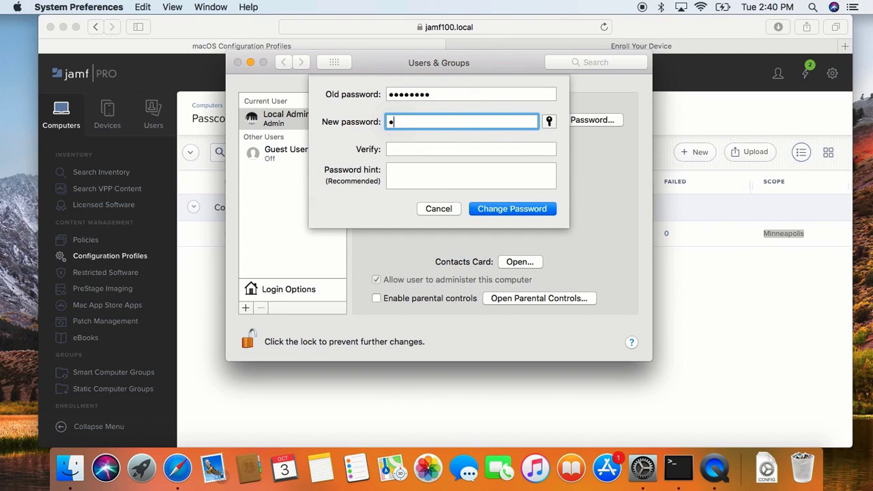
pyautogui.write('***')
pyautogui.press('Tab')
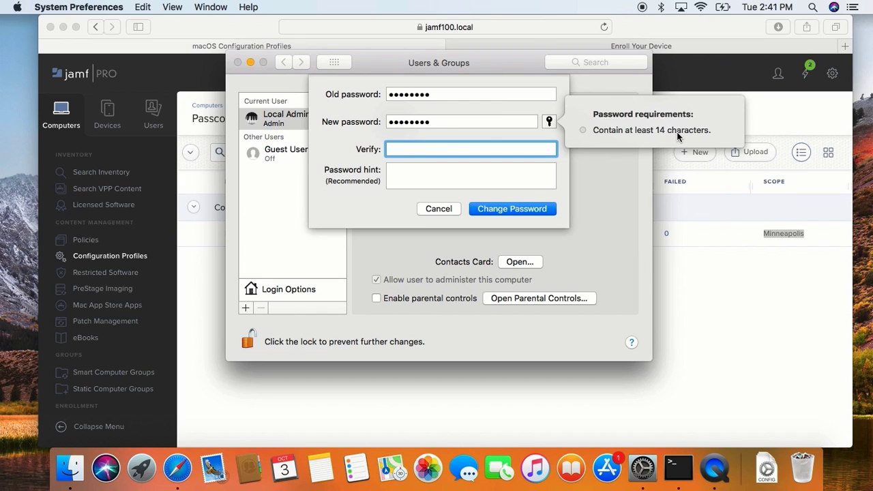
pyautogui.click(442, 210)
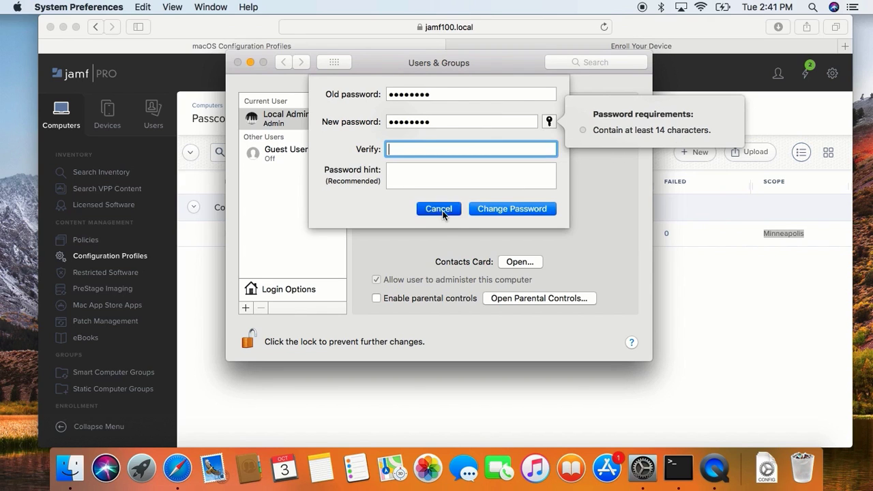
pyautogui.click(238, 62)
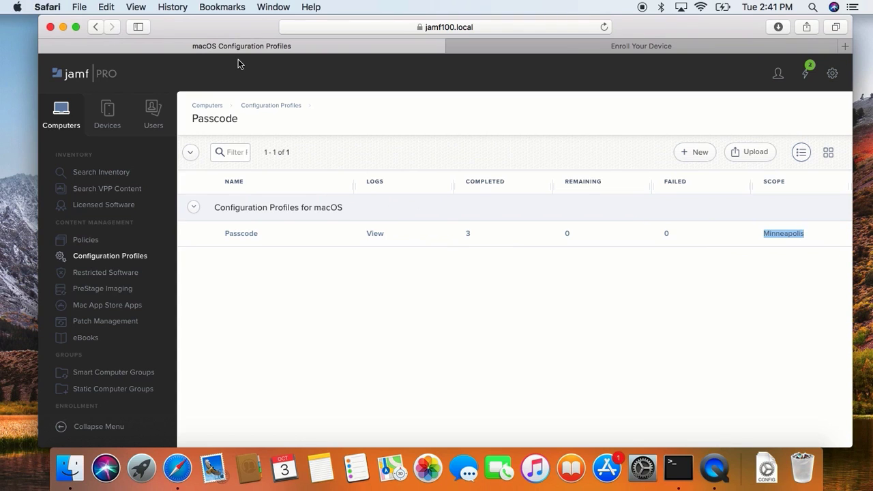
# - Create a macOS configuration profile named Jamf Test Network in category Configuration Profiles for macOS, keeping distribution on Install Automatically
pyautogui.click(702, 154)
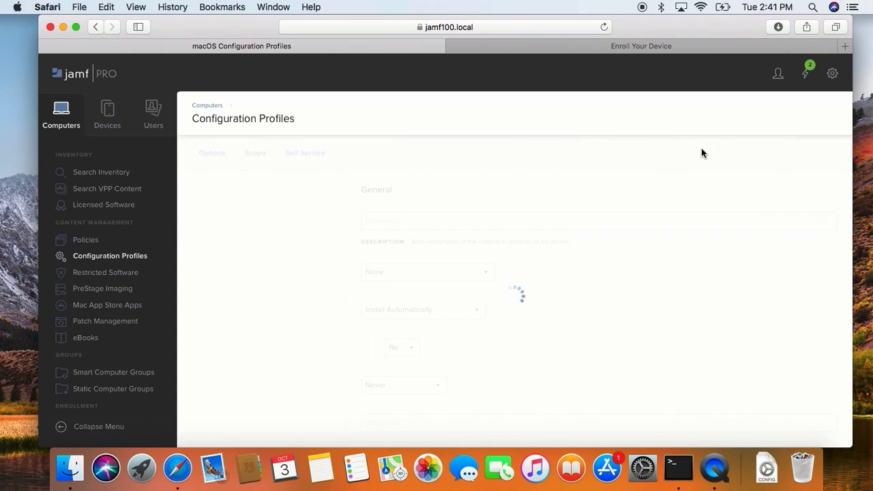
pyautogui.click(522, 227)
pyautogui.write('J')
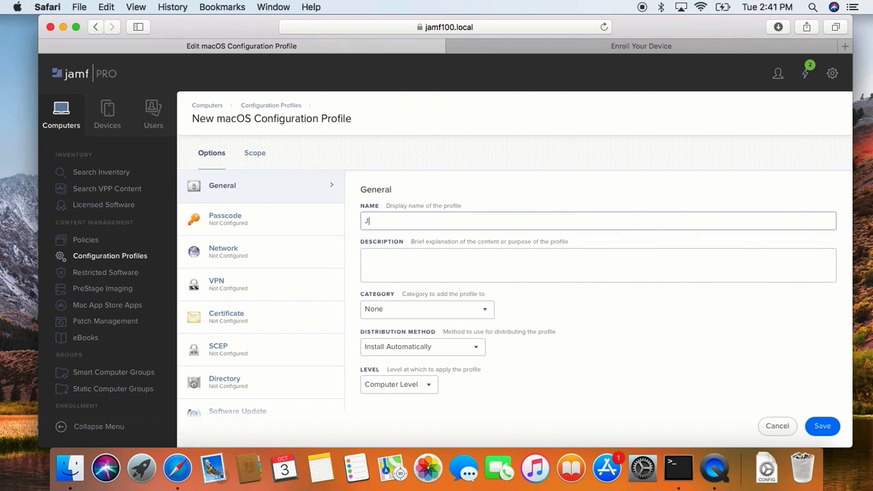
pyautogui.write('amf Test Network')
pyautogui.click(427, 309)
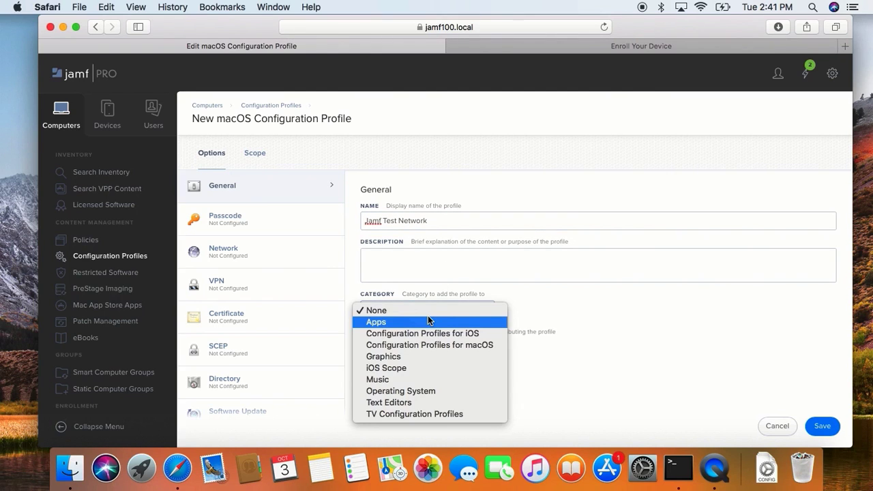
pyautogui.click(426, 344)
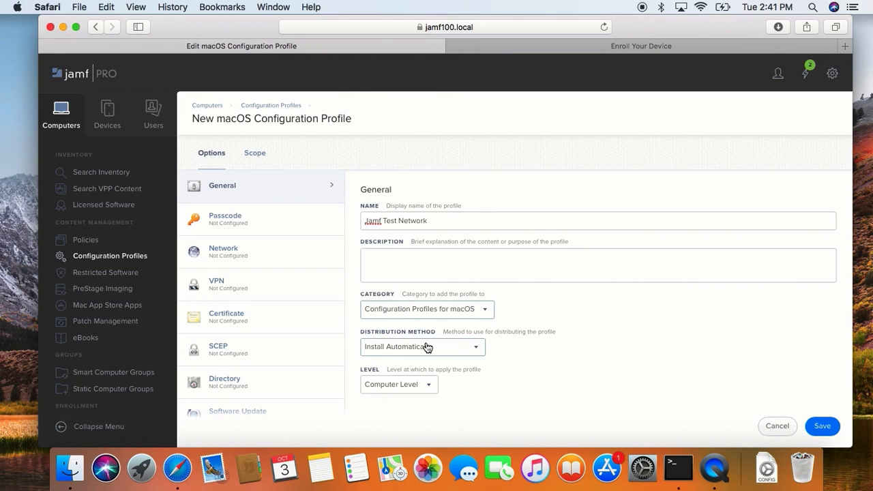
pyautogui.click(426, 348)
pyautogui.click(427, 348)
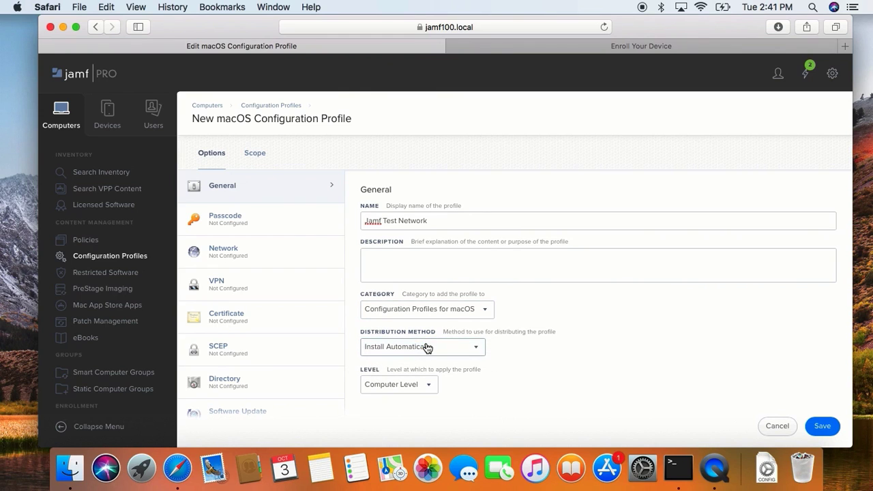
# - Configure a Network payload for the Wi-Fi interface with SSID Jamf Test Network and proxy setup None
pyautogui.click(297, 266)
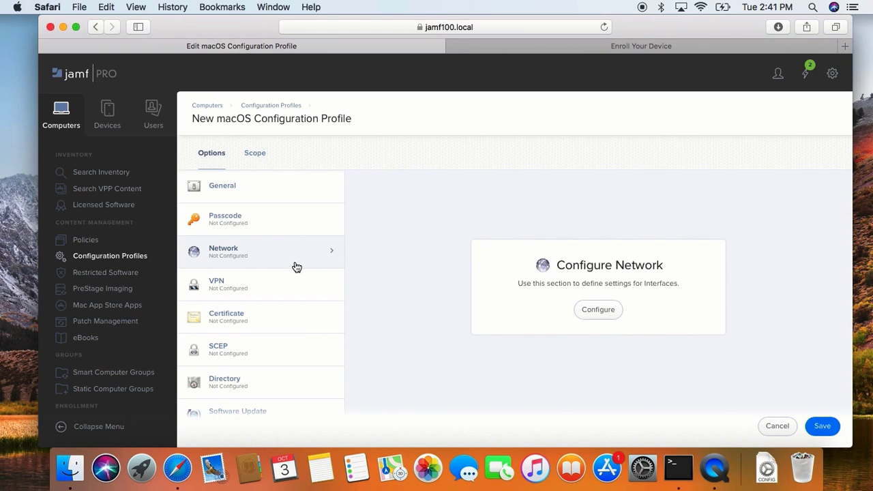
pyautogui.click(592, 309)
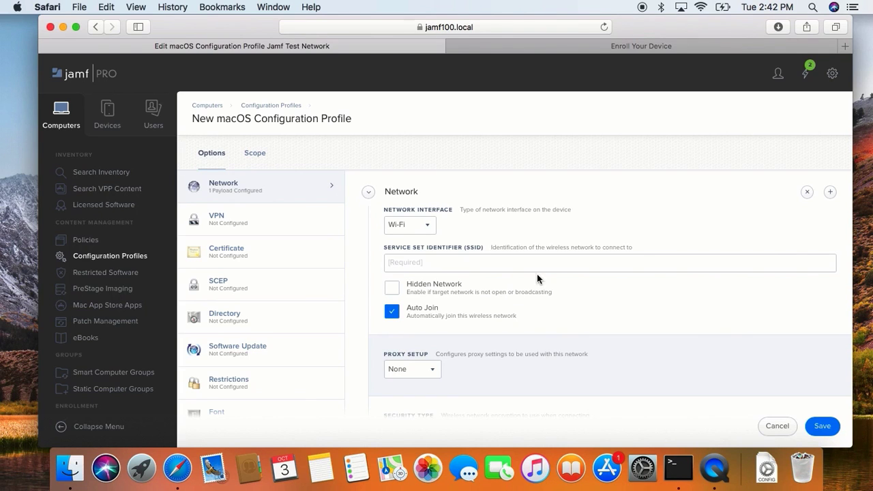
pyautogui.click(431, 232)
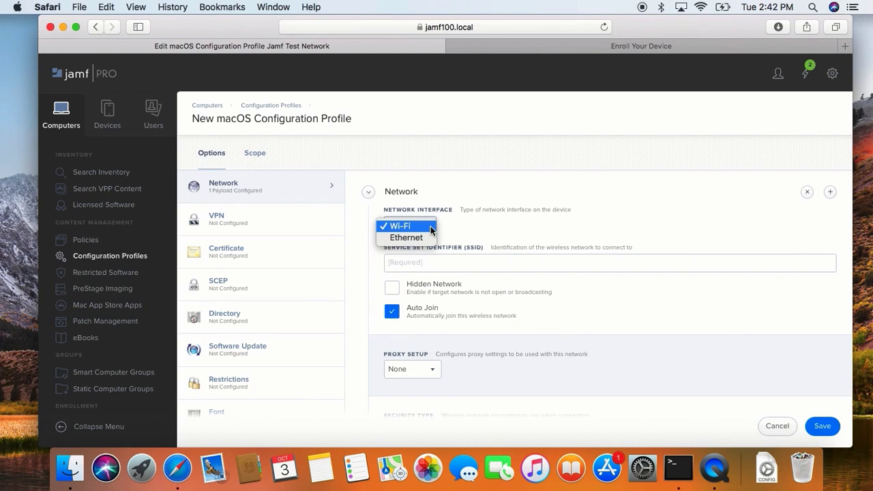
pyautogui.click(431, 227)
pyautogui.click(443, 258)
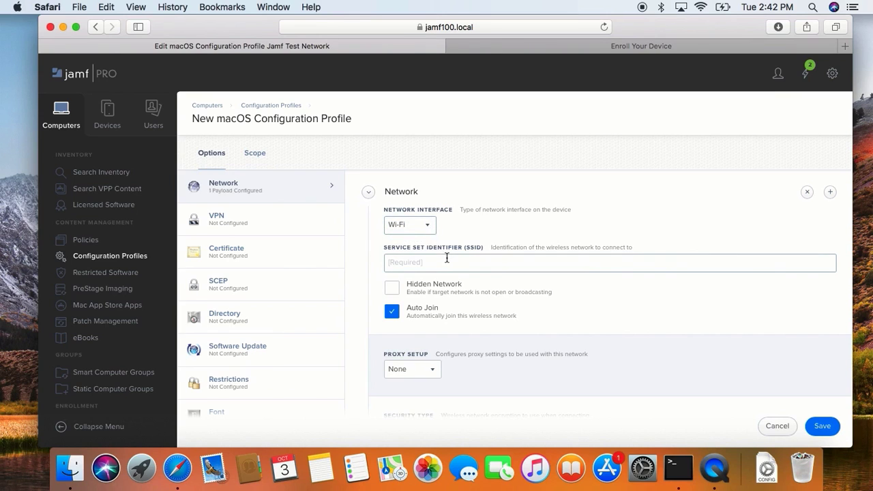
pyautogui.write('Jamf Test Network')
pyautogui.scroll(-2, 395, 317)
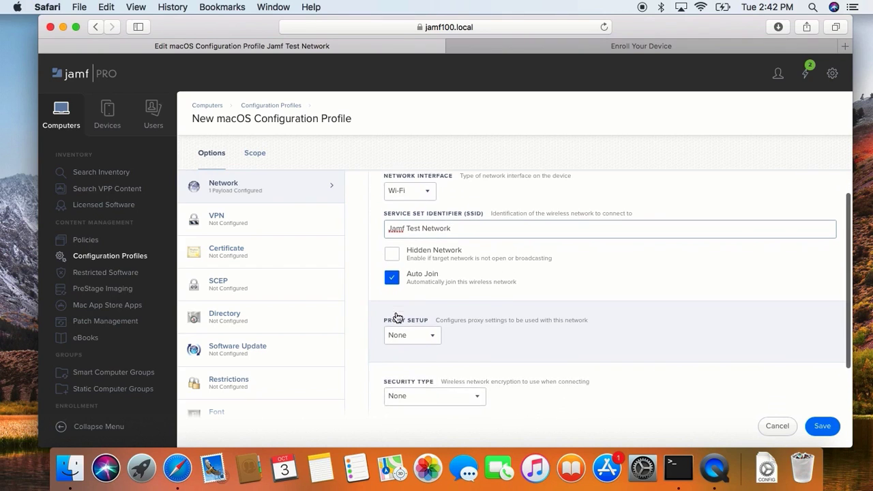
pyautogui.click(402, 315)
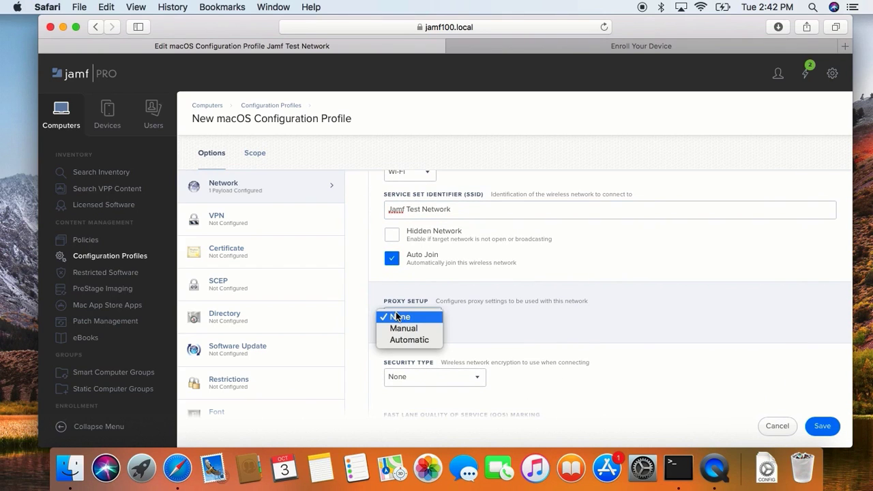
pyautogui.click(397, 317)
pyautogui.scroll(-3, 396, 317)
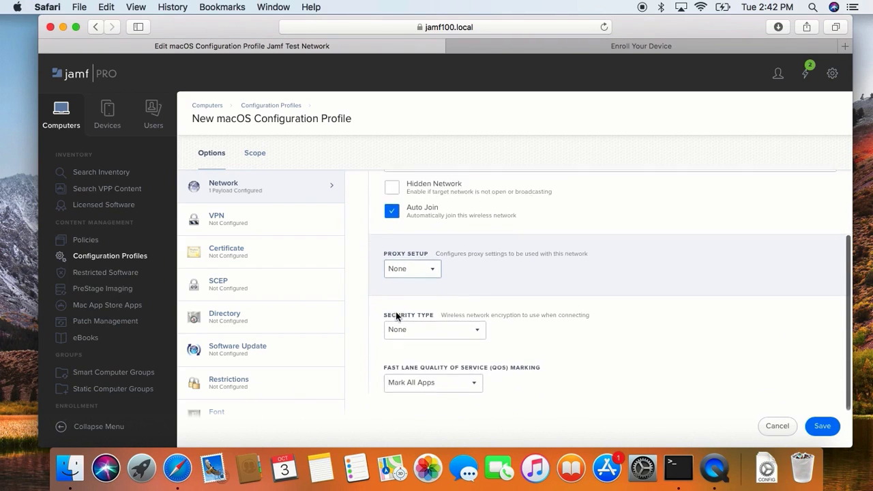
# - Set the wireless security type to WPA / WPA2 Personal and enter and verify the network password
pyautogui.click(397, 316)
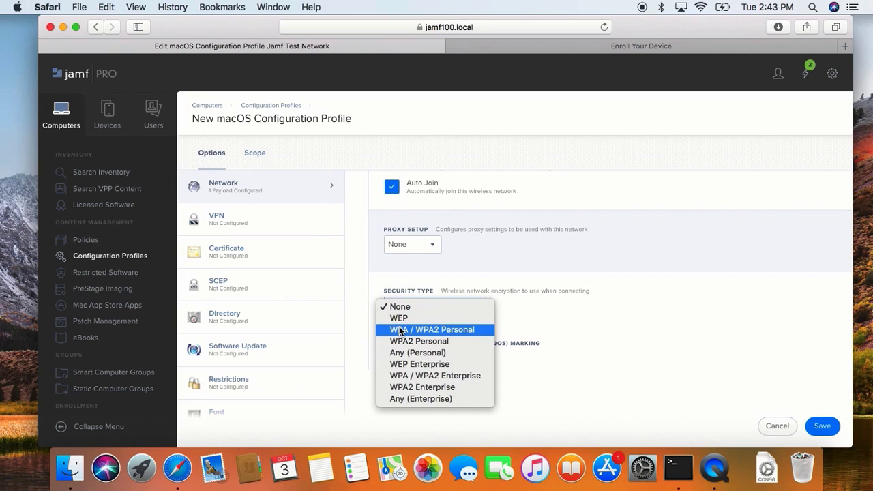
pyautogui.click(400, 331)
pyautogui.click(403, 344)
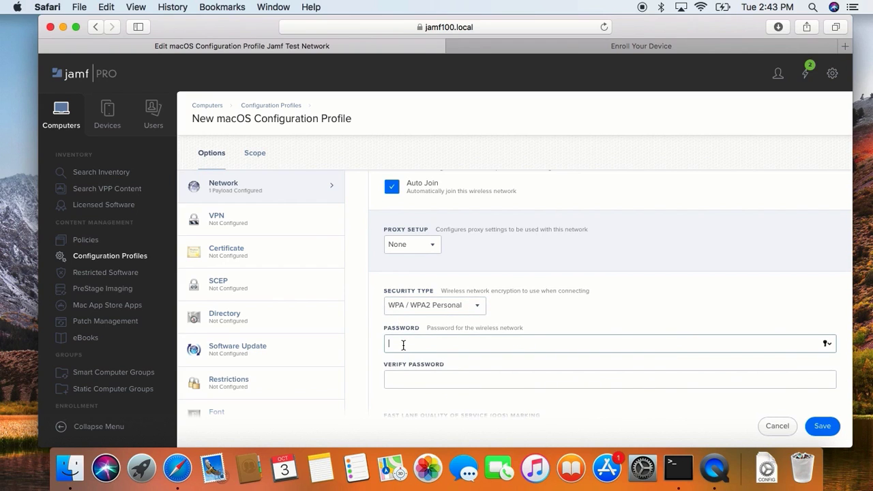
pyautogui.write('••••••••••••')
pyautogui.press('Tab')
pyautogui.write('•••••••••••••')
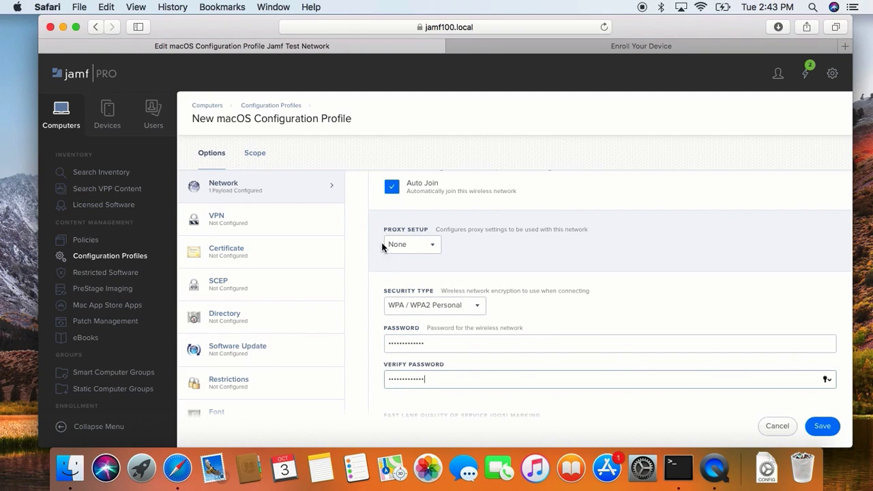
# - Scope the profile to the Carts computer group as its deployment target
pyautogui.click(253, 155)
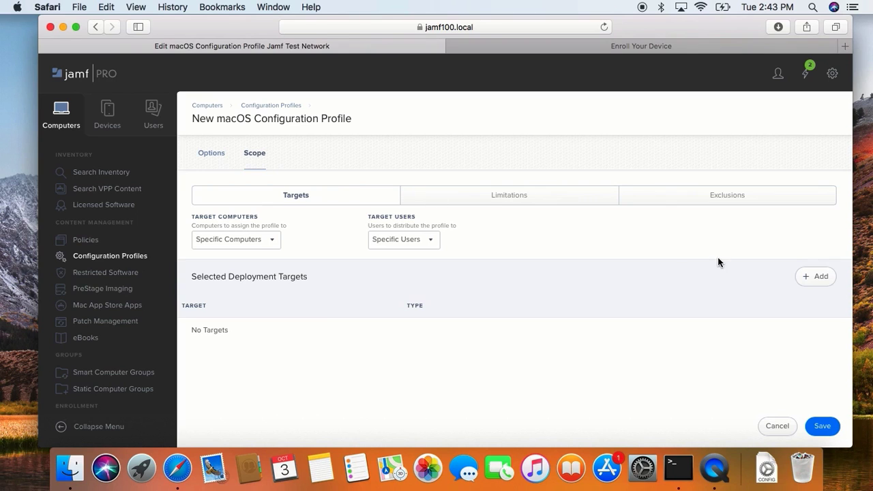
pyautogui.click(824, 281)
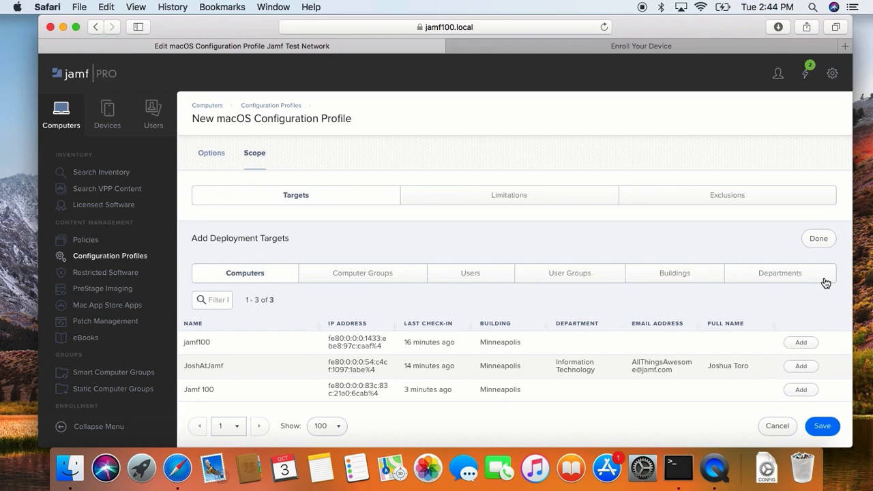
pyautogui.click(392, 276)
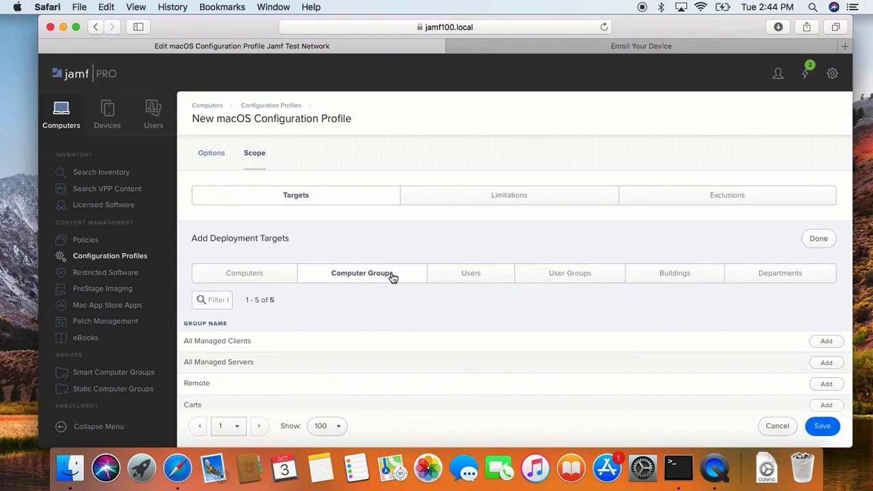
pyautogui.scroll(-2, 392, 277)
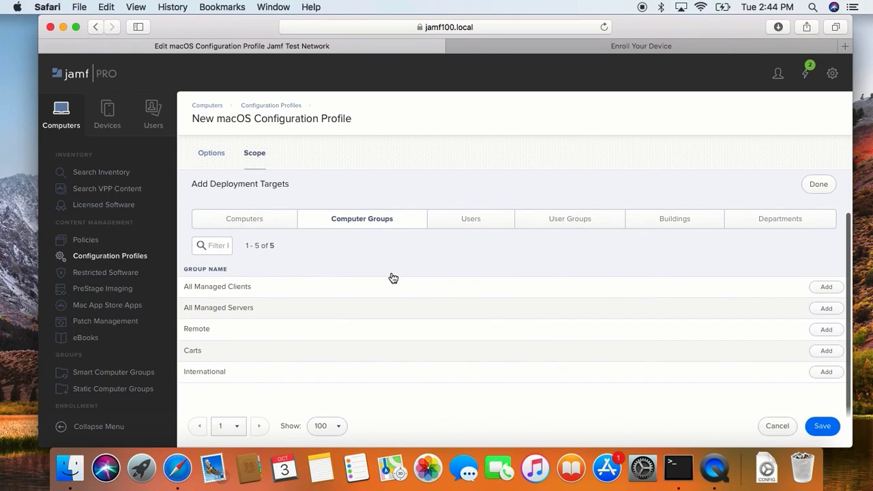
pyautogui.click(827, 351)
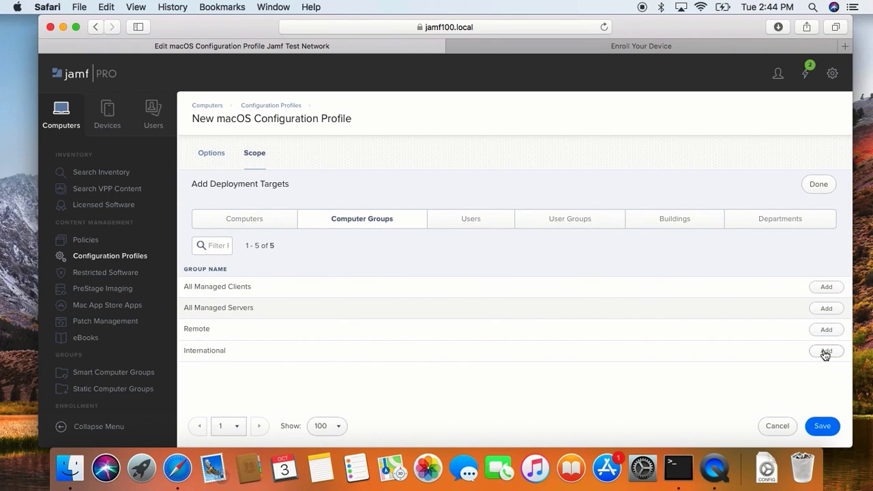
pyautogui.click(820, 185)
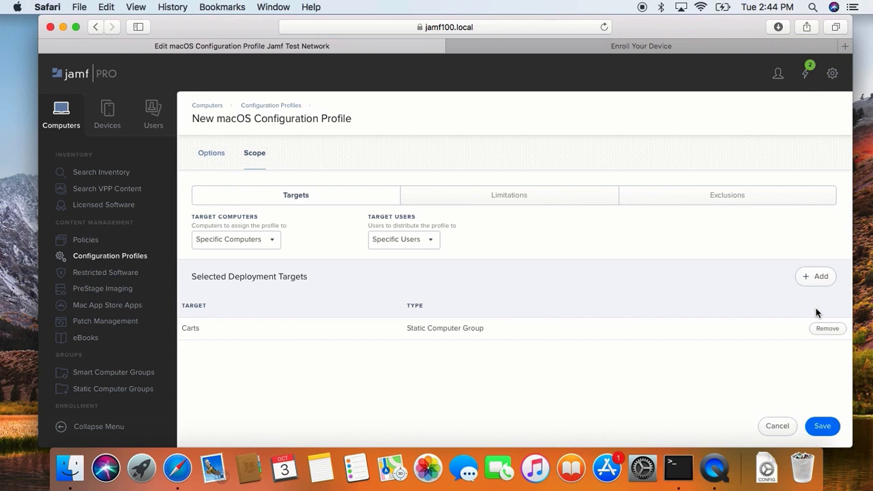
# - Save the profile without updating the browser's stored password, and check its scope in the profile list
pyautogui.click(822, 425)
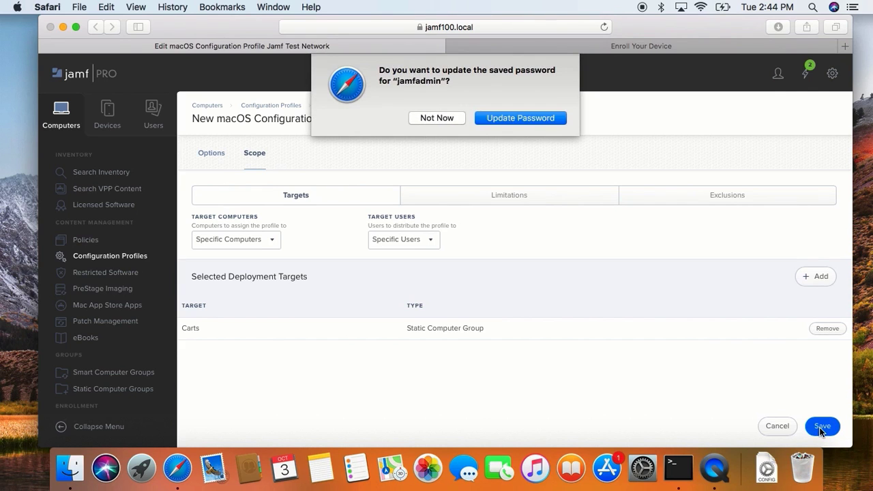
pyautogui.click(442, 117)
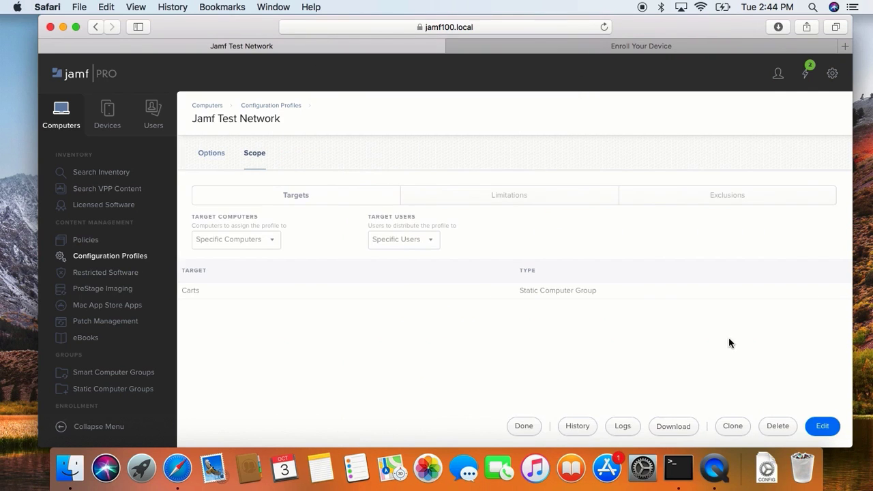
pyautogui.click(517, 425)
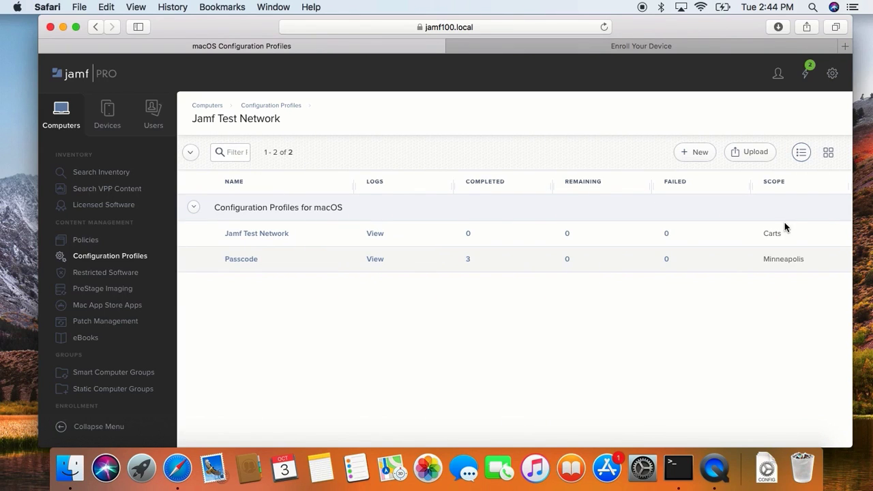
pyautogui.moveTo(765, 234); pyautogui.dragTo(784, 233)
# - Create another macOS configuration profile named Restrictions in category Configuration Profiles for macOS
pyautogui.click(682, 157)
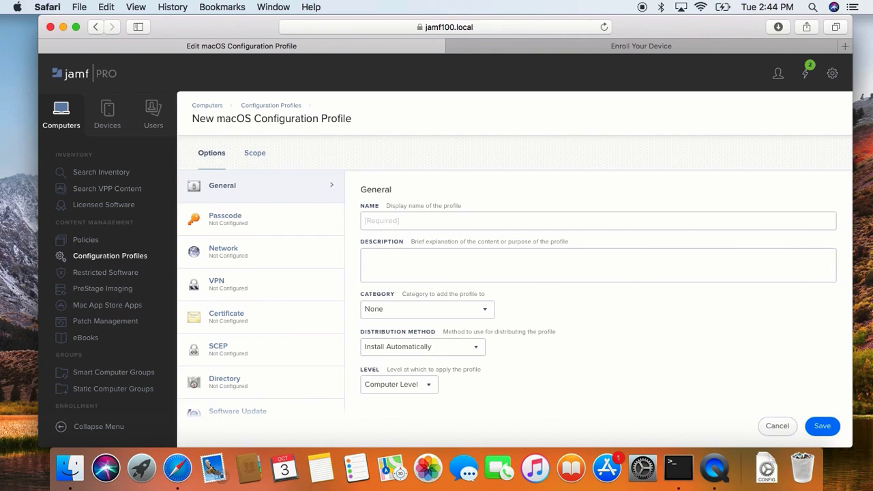
pyautogui.click(581, 220)
pyautogui.write('Restrictions')
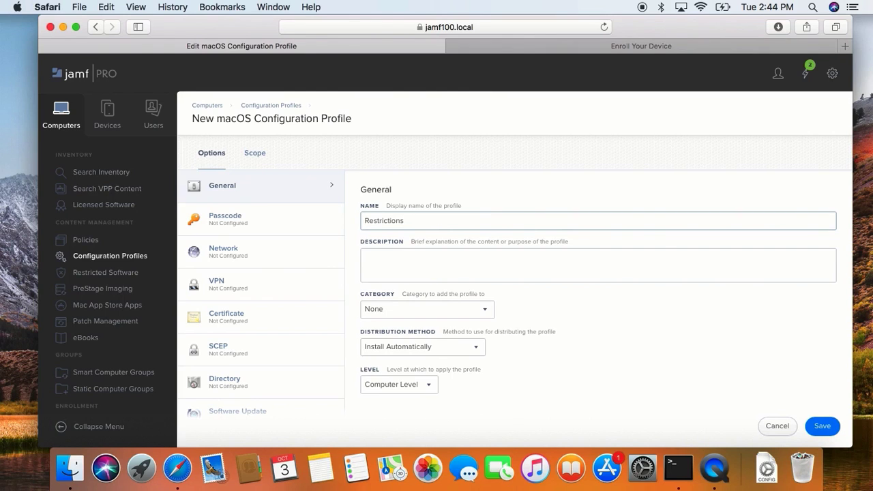
pyautogui.click(457, 315)
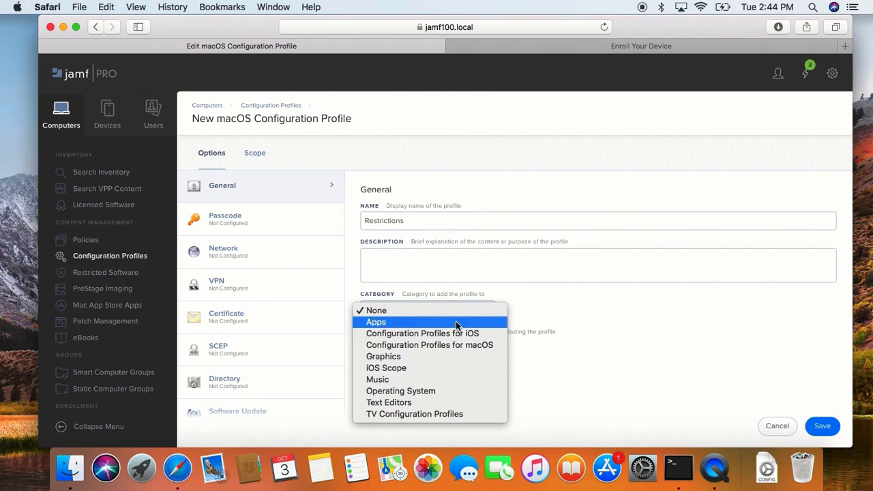
pyautogui.click(452, 344)
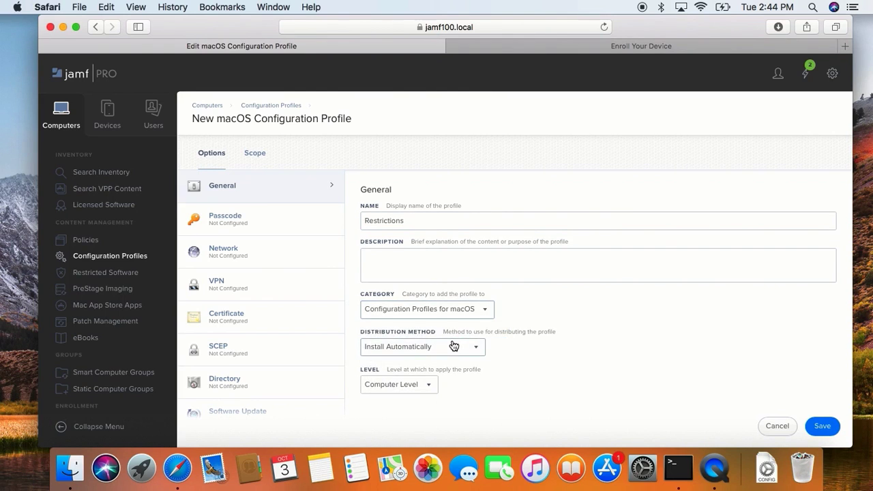
# - Add a Restrictions payload to the new configuration profile
pyautogui.scroll(-5, 244, 345)
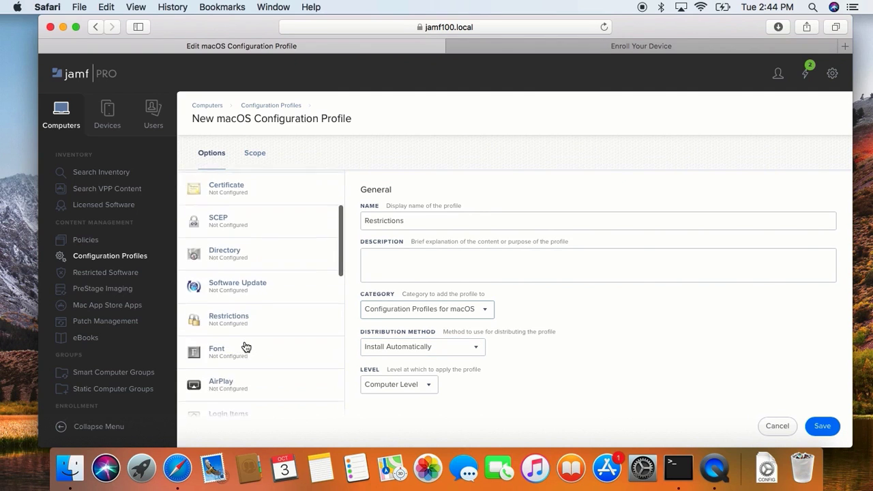
pyautogui.click(245, 266)
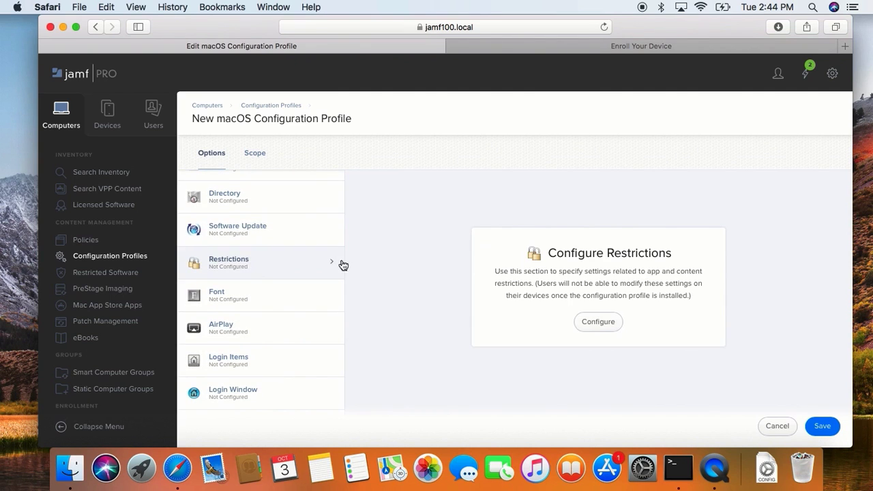
pyautogui.click(597, 322)
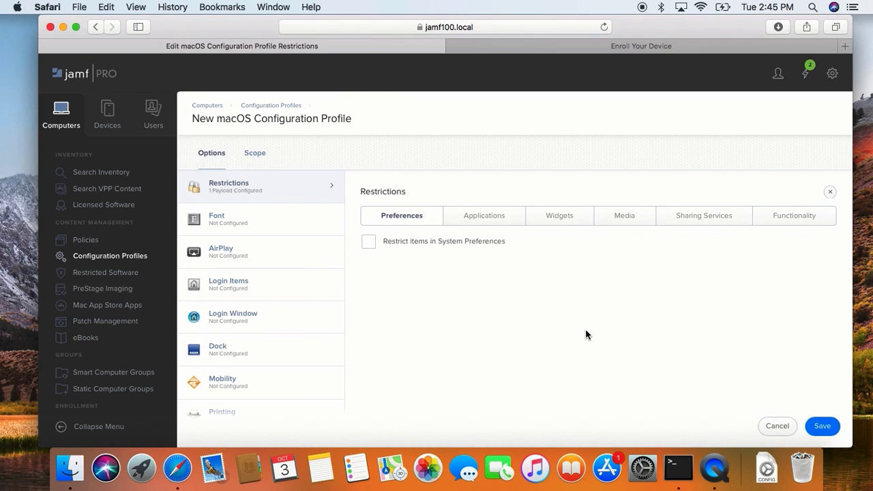
# - Restrict items in System Preferences by disabling the General preference pane
pyautogui.click(783, 228)
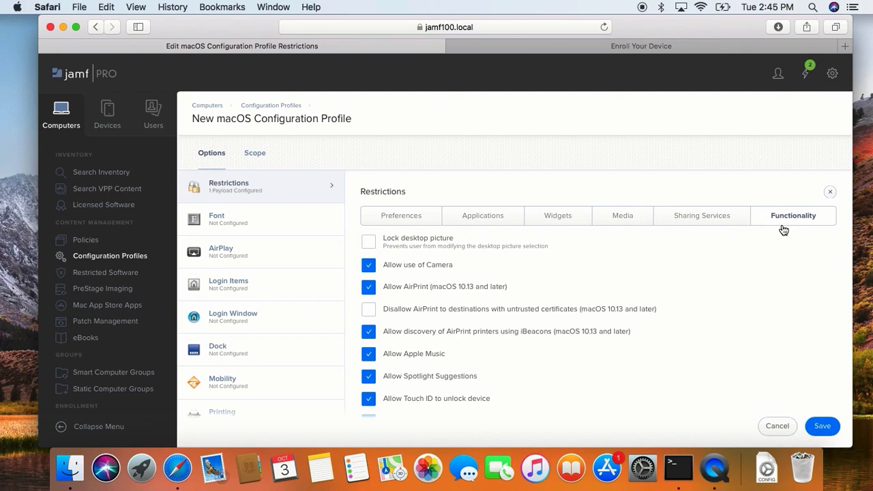
pyautogui.click(412, 225)
pyautogui.click(402, 246)
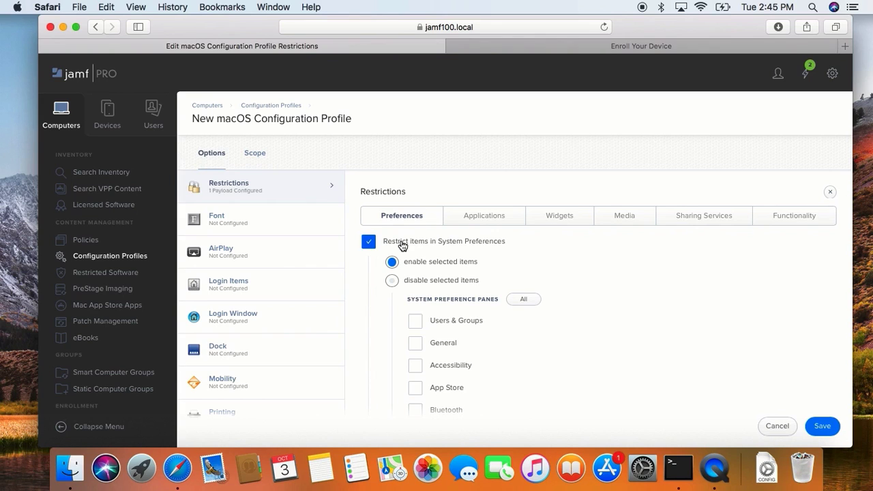
pyautogui.click(413, 283)
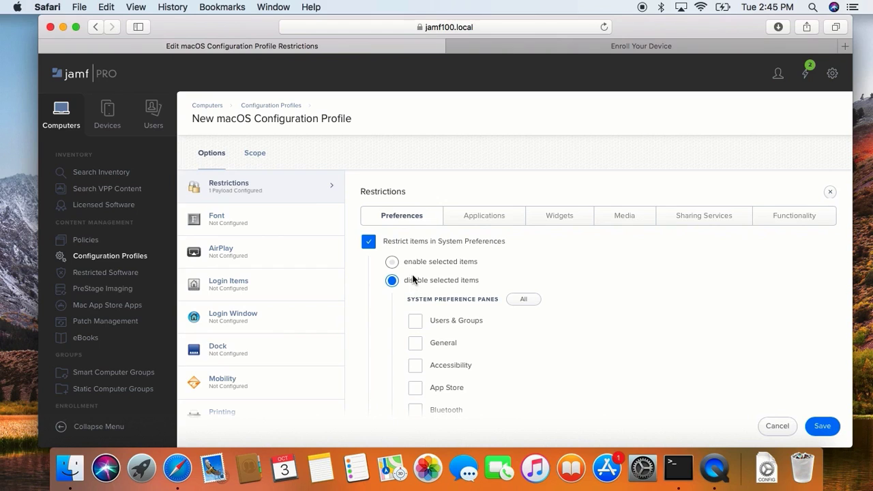
pyautogui.click(413, 265)
pyautogui.click(412, 282)
pyautogui.click(414, 346)
# - Lock the desktop picture under the Functionality restrictions, using the path /Users/Shared/Minneapolis.jpg
pyautogui.click(776, 221)
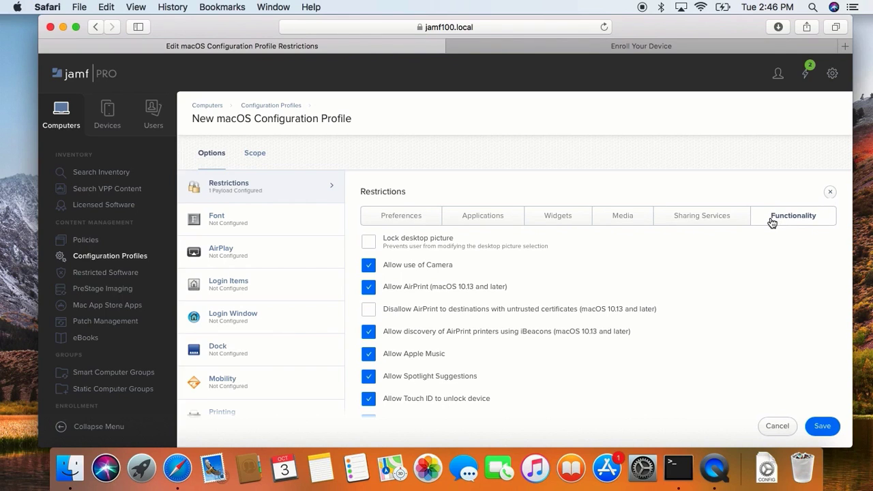
pyautogui.click(502, 246)
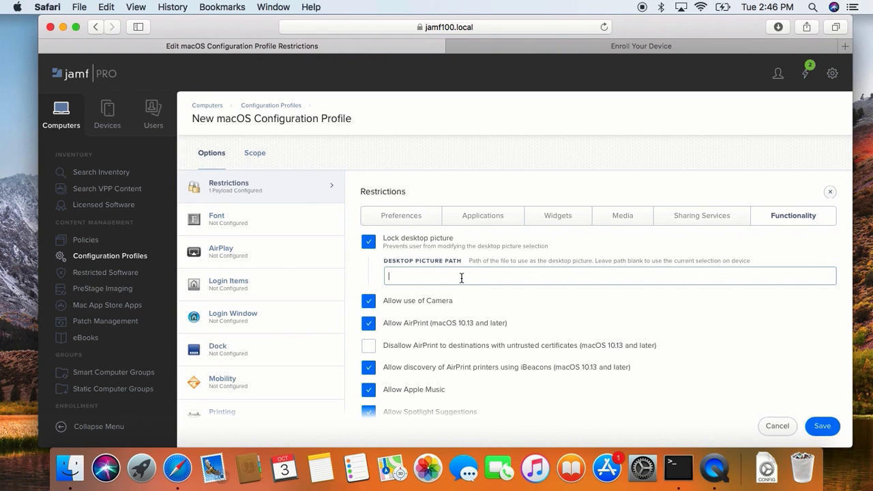
pyautogui.write('/Users/Shared/Minneapolis.jpg')
# - Set the profile's scope to target All Computers
pyautogui.click(258, 152)
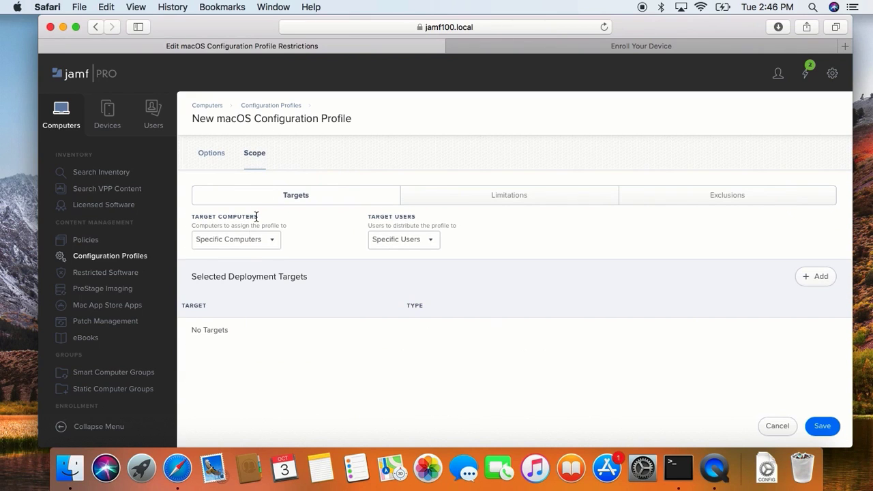
pyautogui.click(245, 239)
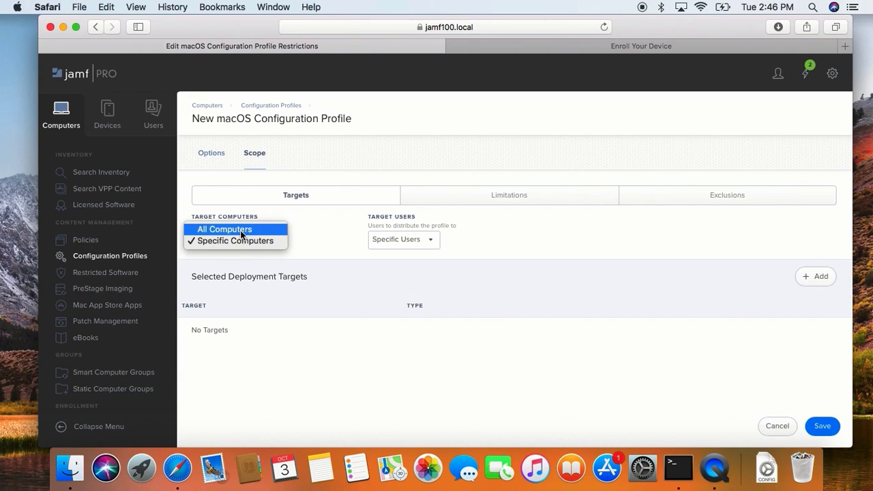
pyautogui.click(240, 234)
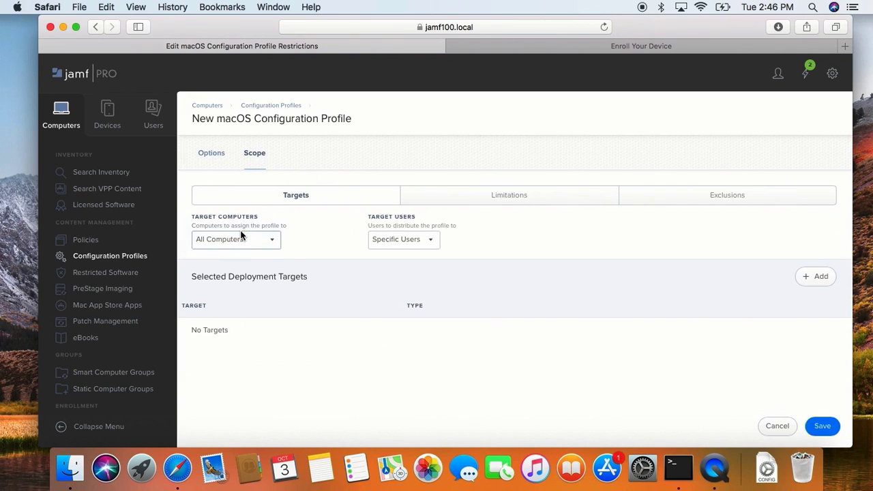
# - Exclude the Information Technology department from the profile's scope and save the profile
pyautogui.click(644, 195)
pyautogui.click(820, 247)
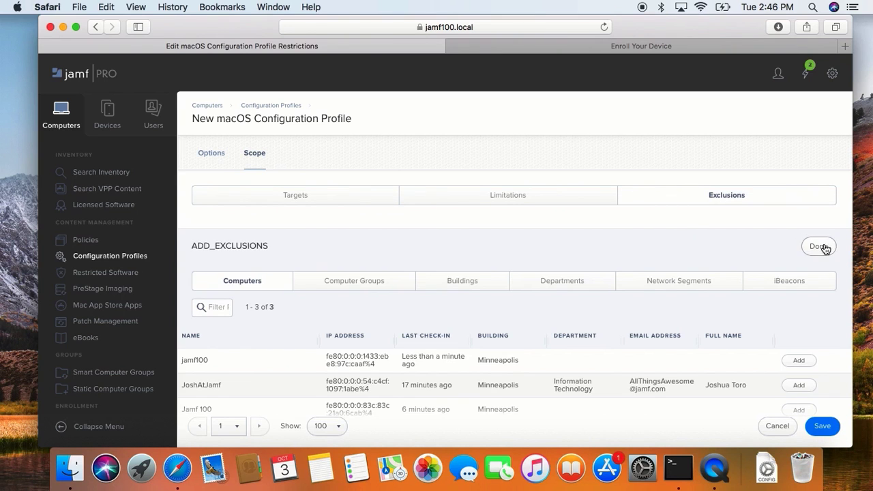
pyautogui.click(556, 290)
pyautogui.scroll(-3, 506, 388)
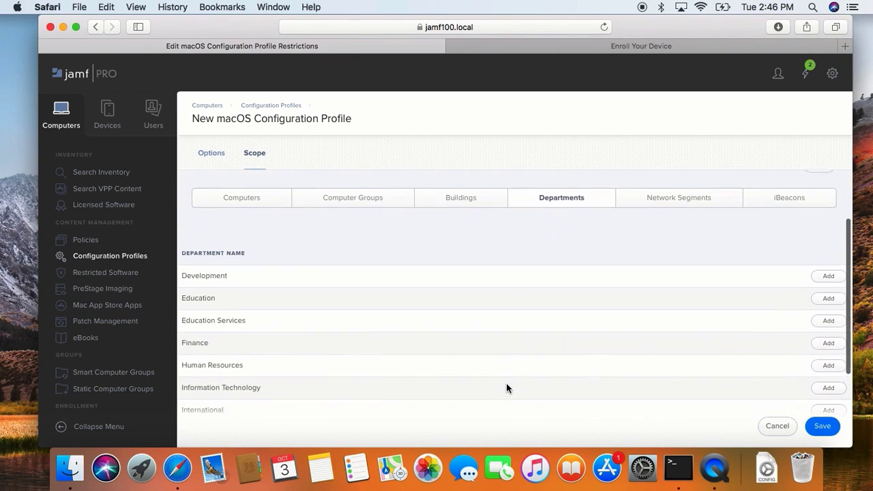
pyautogui.click(827, 372)
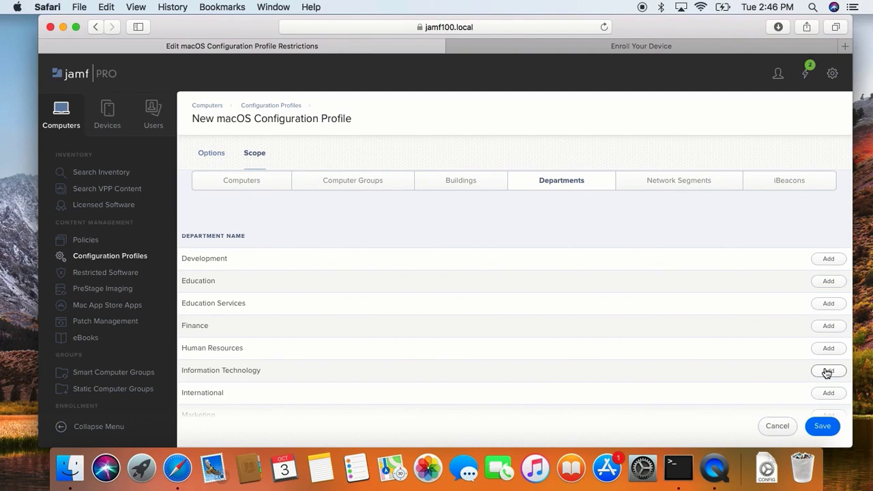
pyautogui.click(822, 427)
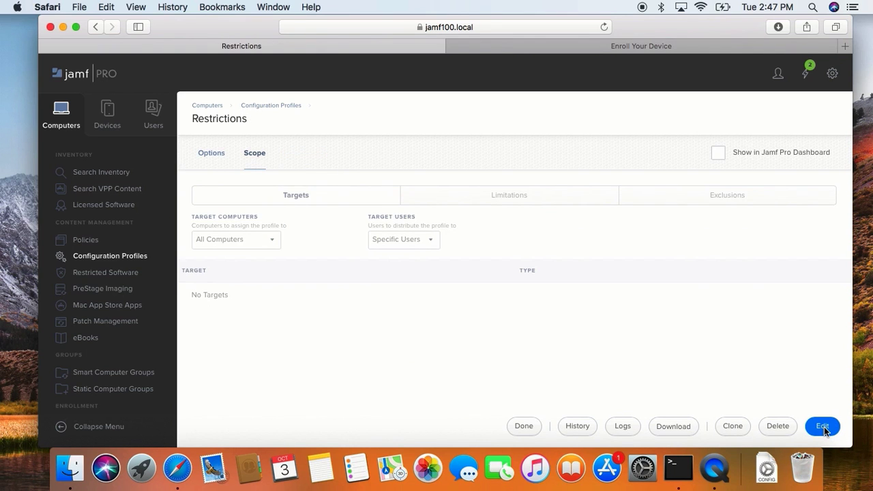
pyautogui.press('F11')
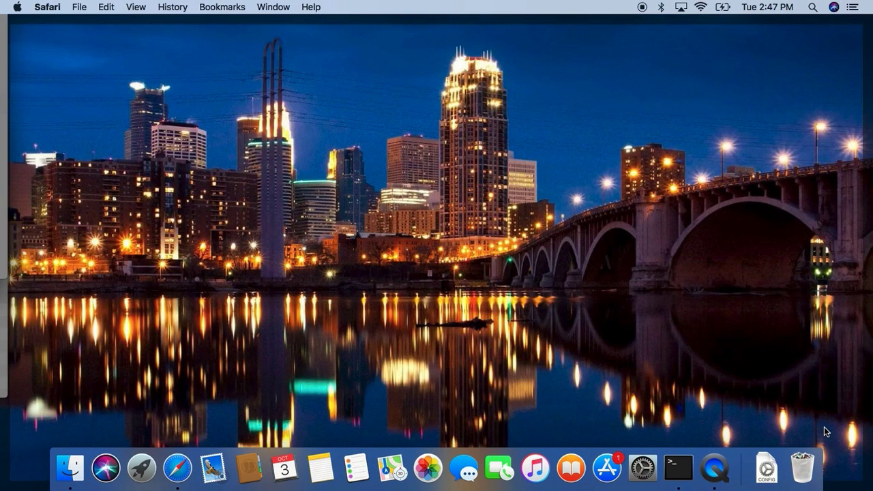
pyautogui.press('F11')
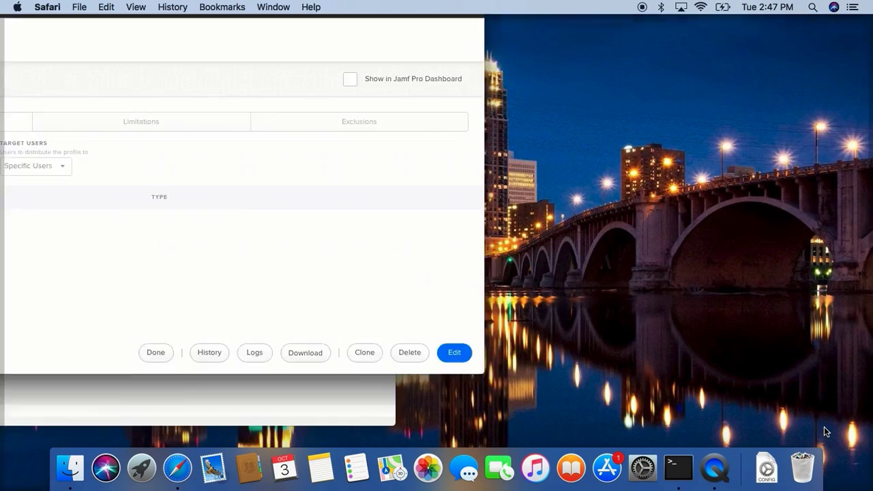
pyautogui.click(640, 479)
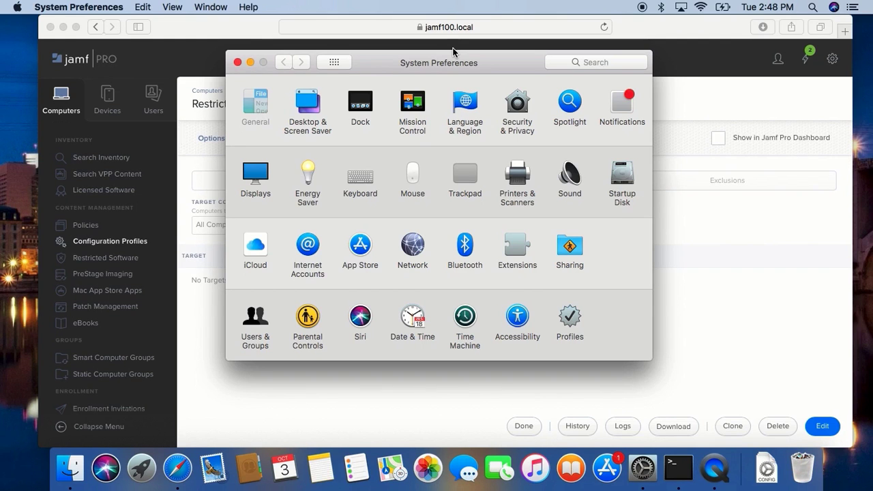
pyautogui.click(667, 209)
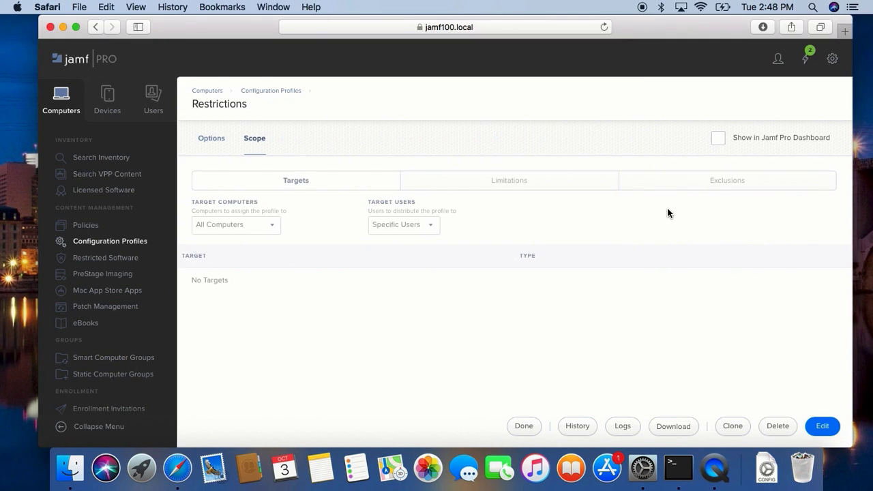
# - Search the web in a new tab for "optimizing configuration profile payload management" and open the Jamf Nation article
pyautogui.press('super+t')
pyautogui.write('optimizing configu')
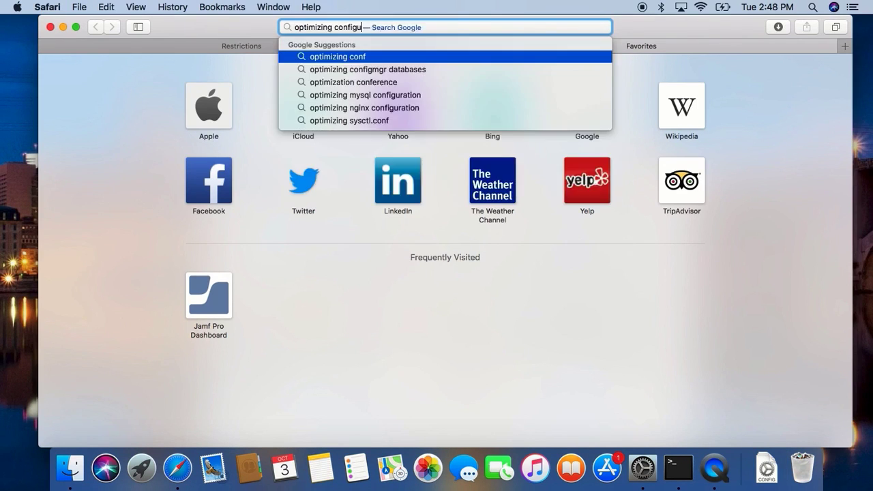
pyautogui.write('ration profile payload management')
pyautogui.press('Return')
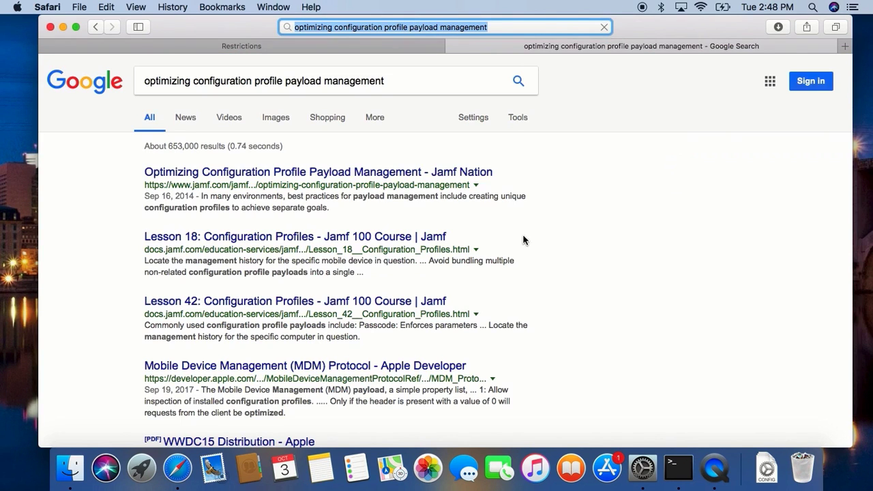
pyautogui.click(382, 175)
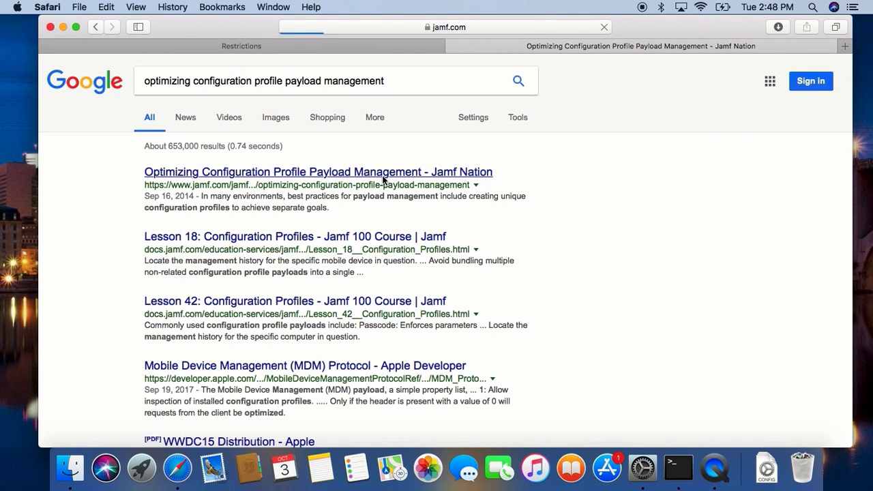